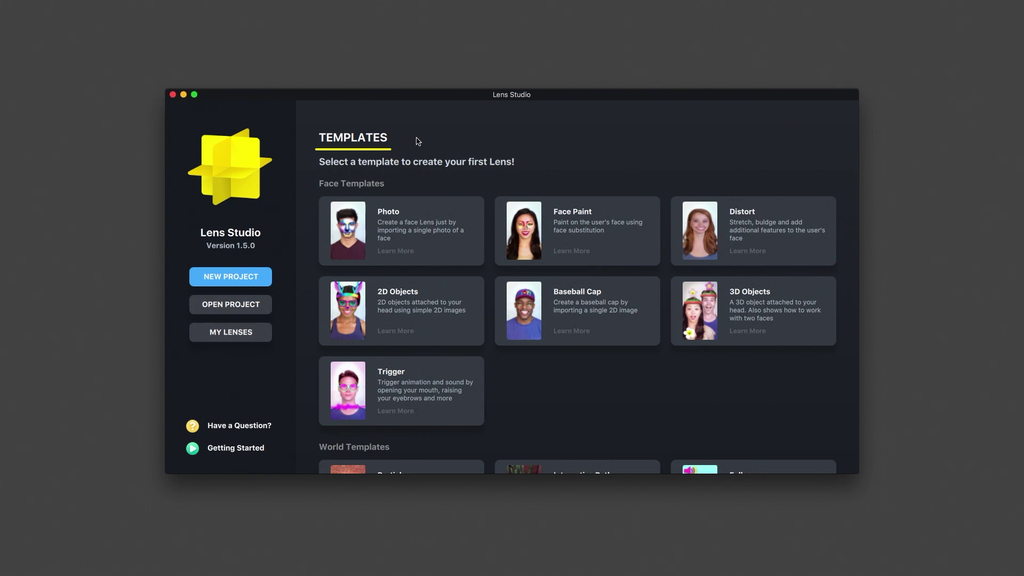
# Create a Face Paint template project (Face Retouch, Face Paint effects, Box) and widen the Preview panel
pyautogui.moveTo(351, 231)
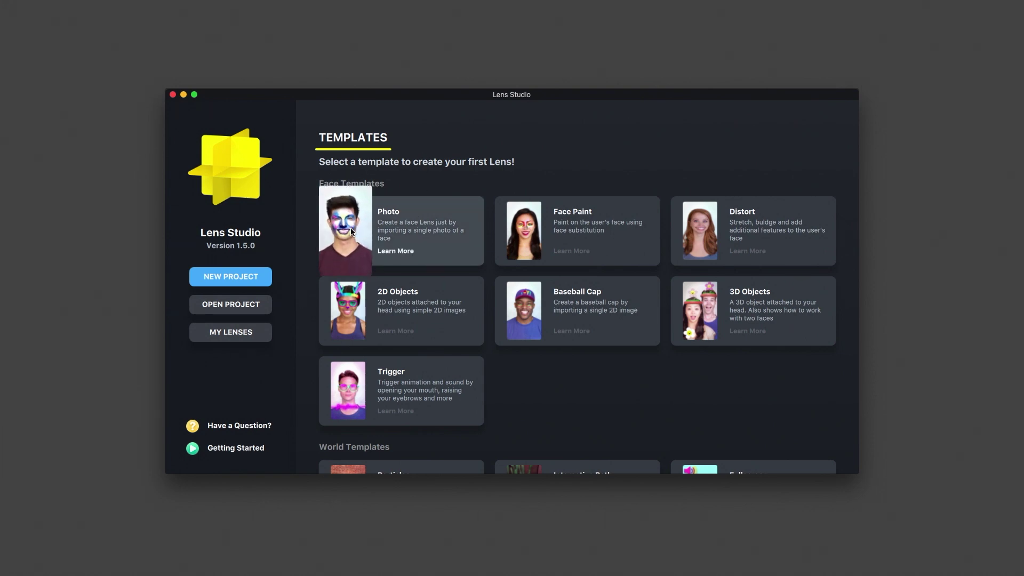
pyautogui.moveTo(518, 233)
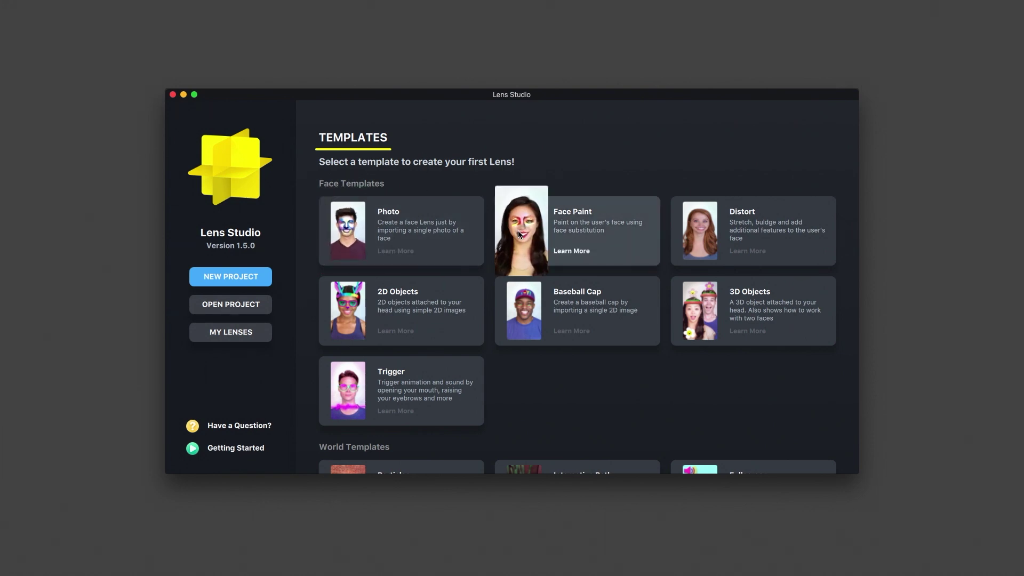
pyautogui.moveTo(702, 219)
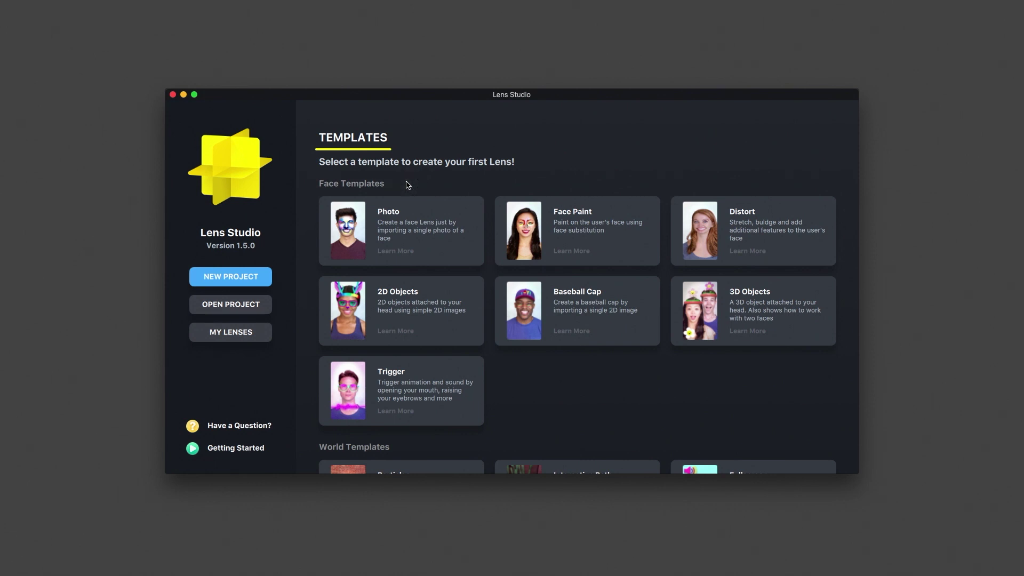
pyautogui.scroll(-5, 408, 185)
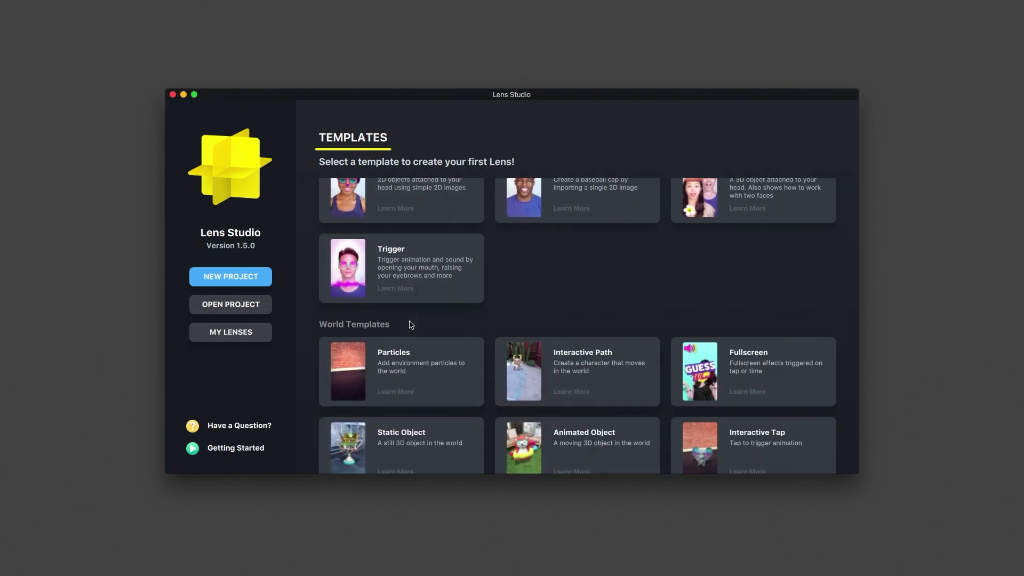
pyautogui.scroll(5, 409, 322)
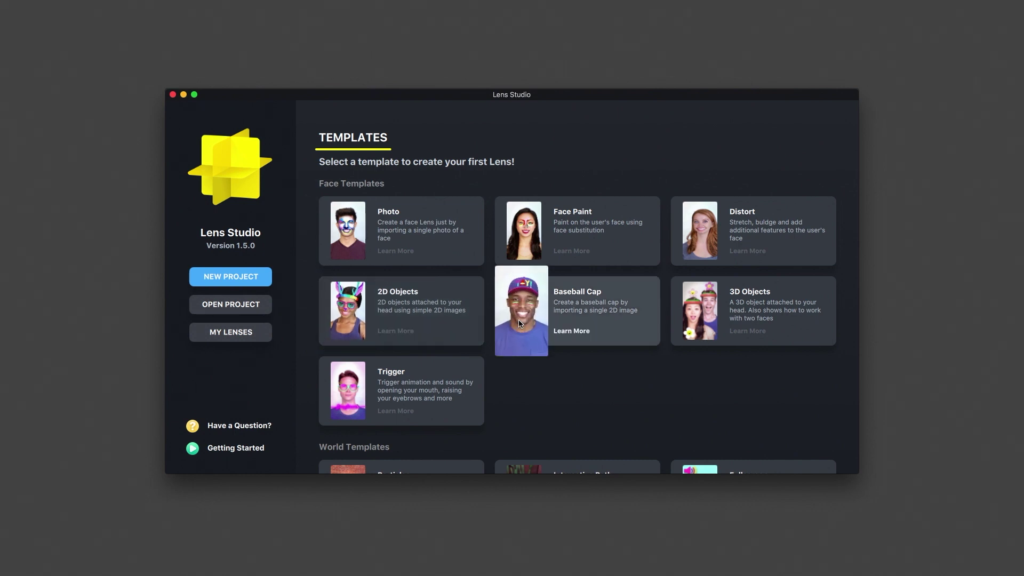
pyautogui.scroll(-5, 469, 321)
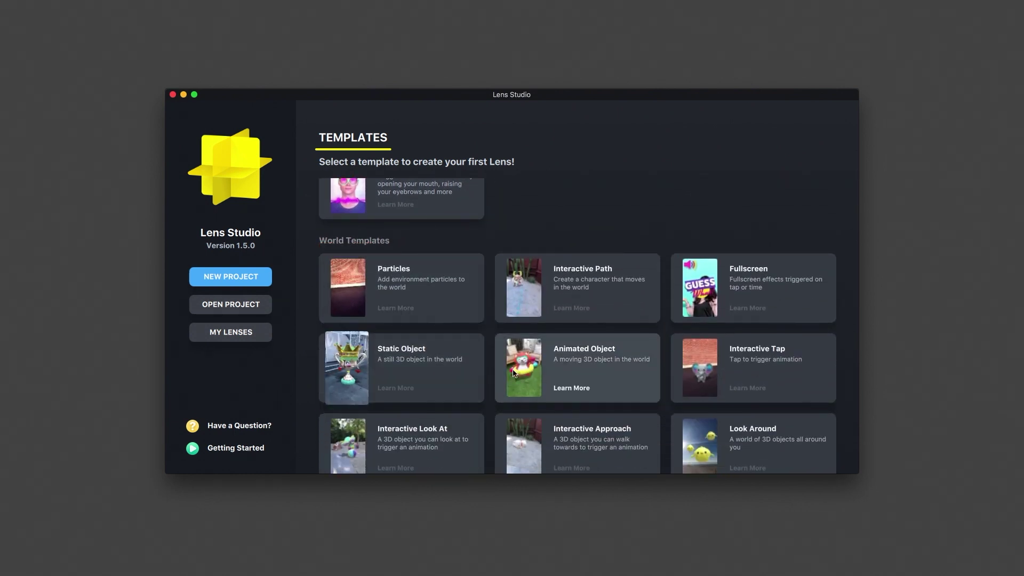
pyautogui.scroll(5, 519, 298)
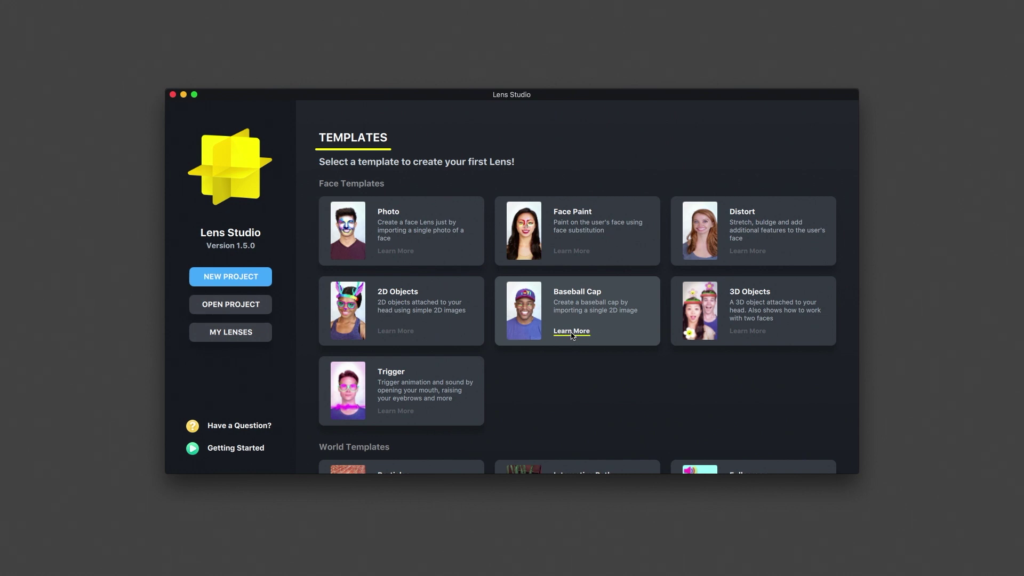
pyautogui.moveTo(523, 330)
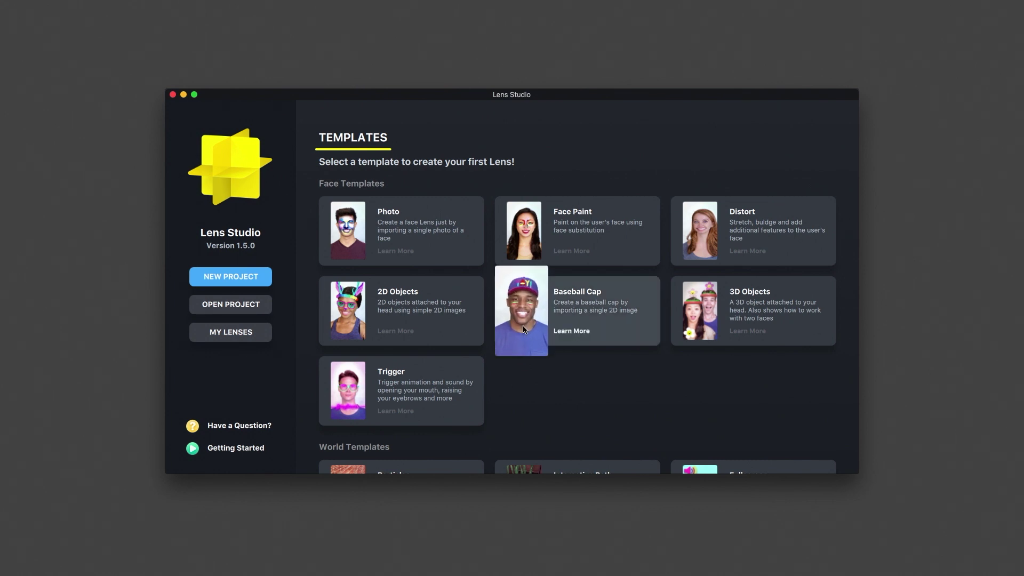
pyautogui.scroll(-10, 523, 329)
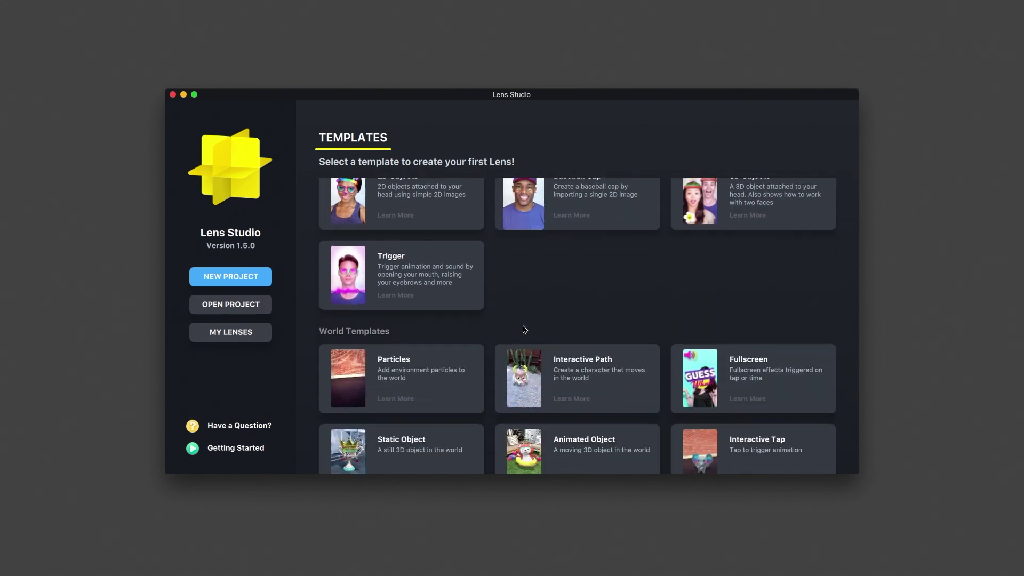
pyautogui.moveTo(712, 422)
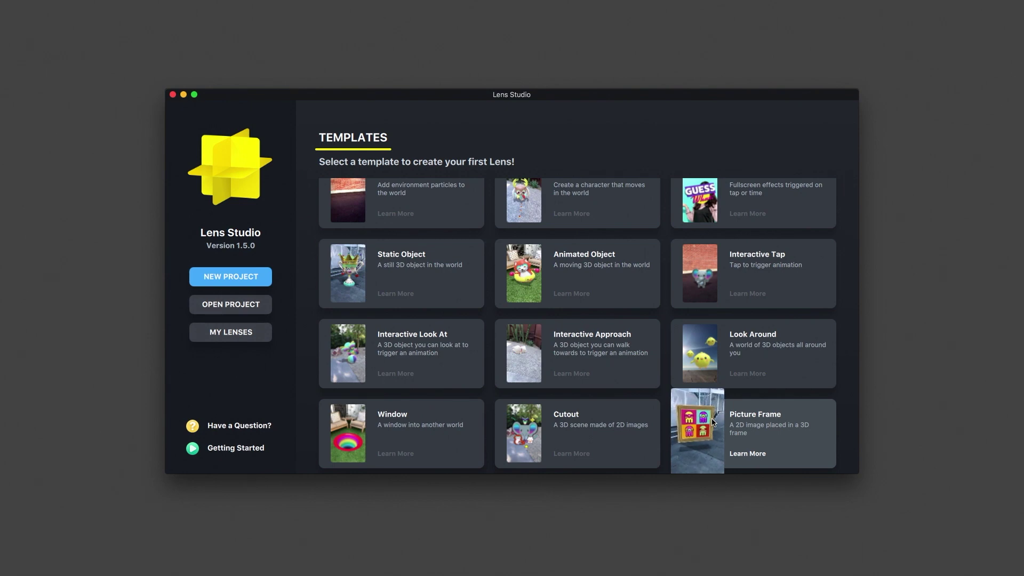
pyautogui.scroll(10, 618, 353)
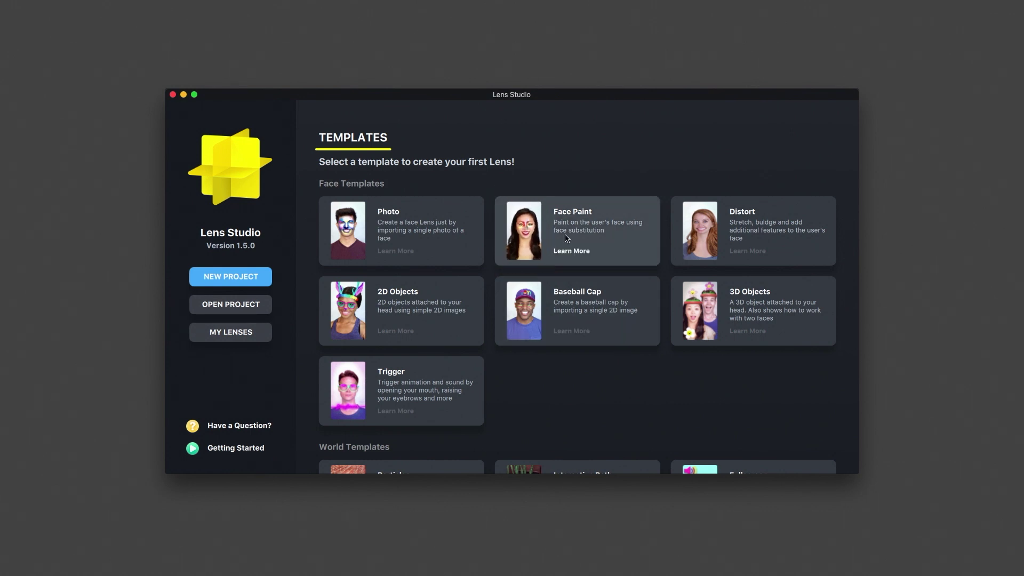
pyautogui.click(566, 238)
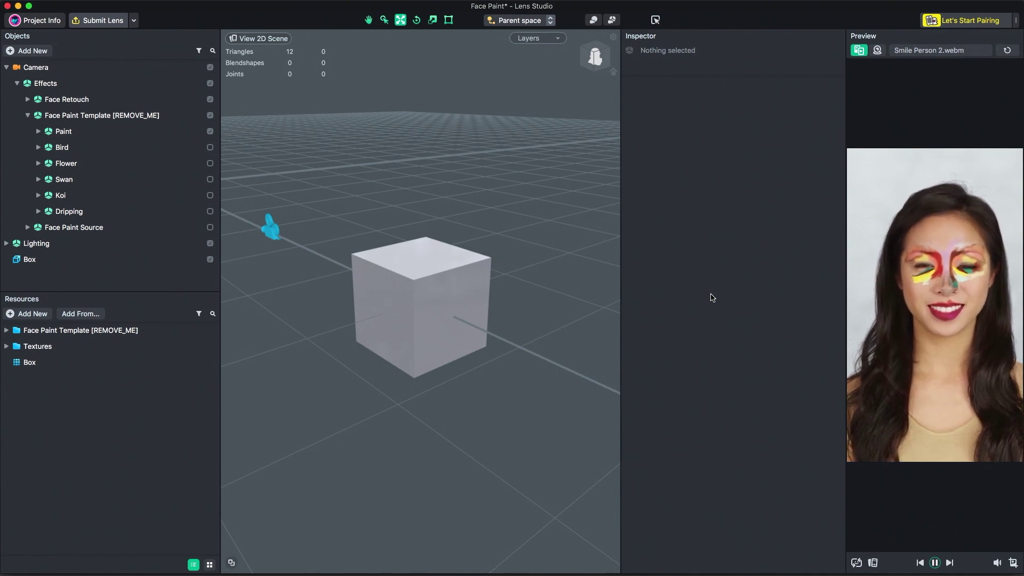
pyautogui.moveTo(844, 295); pyautogui.dragTo(745, 282)
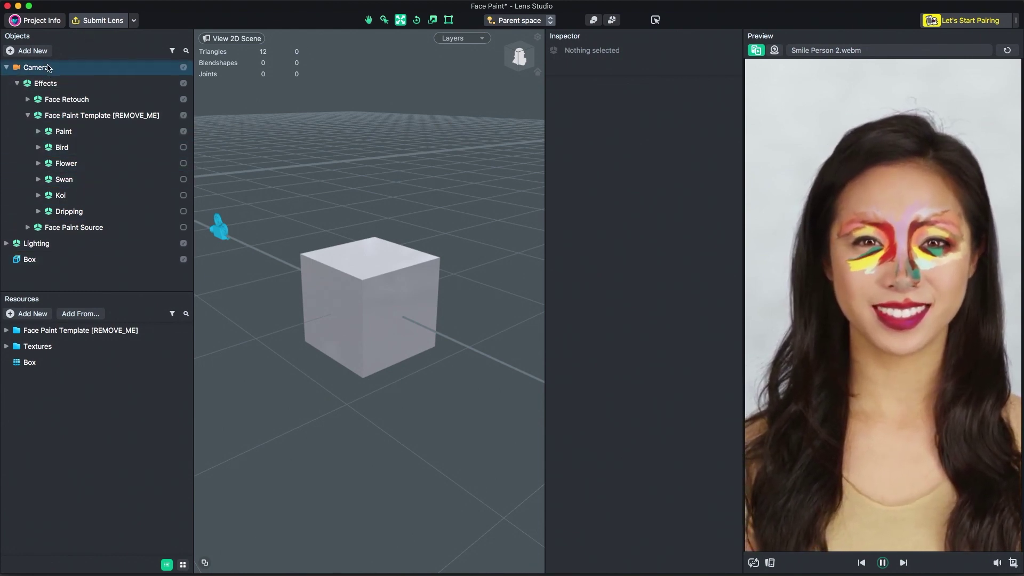
# Add a Face Stretch effect from the Face Effects list, creating Face Stretch 9 under Camera
pyautogui.click(32, 51)
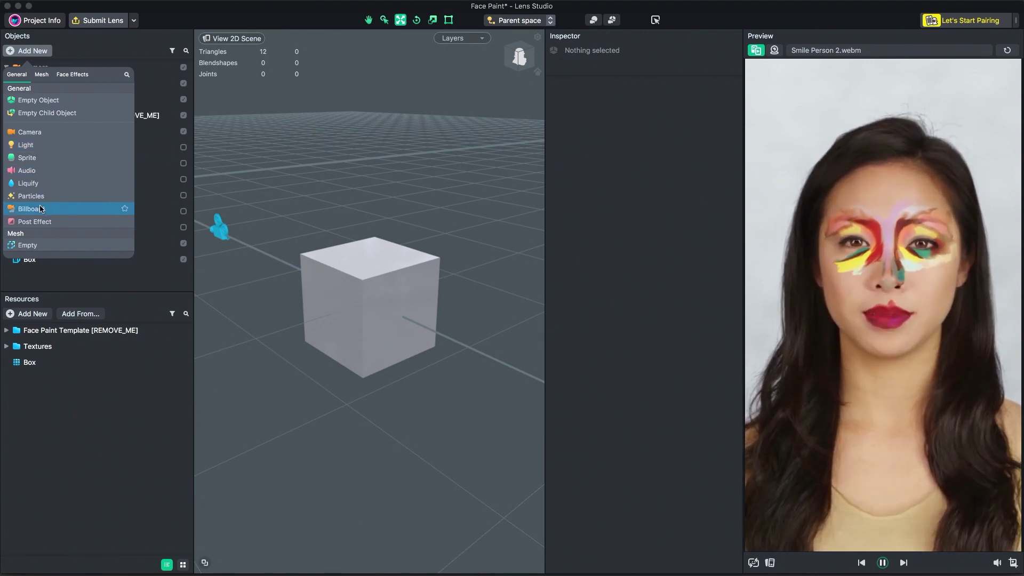
pyautogui.click(71, 76)
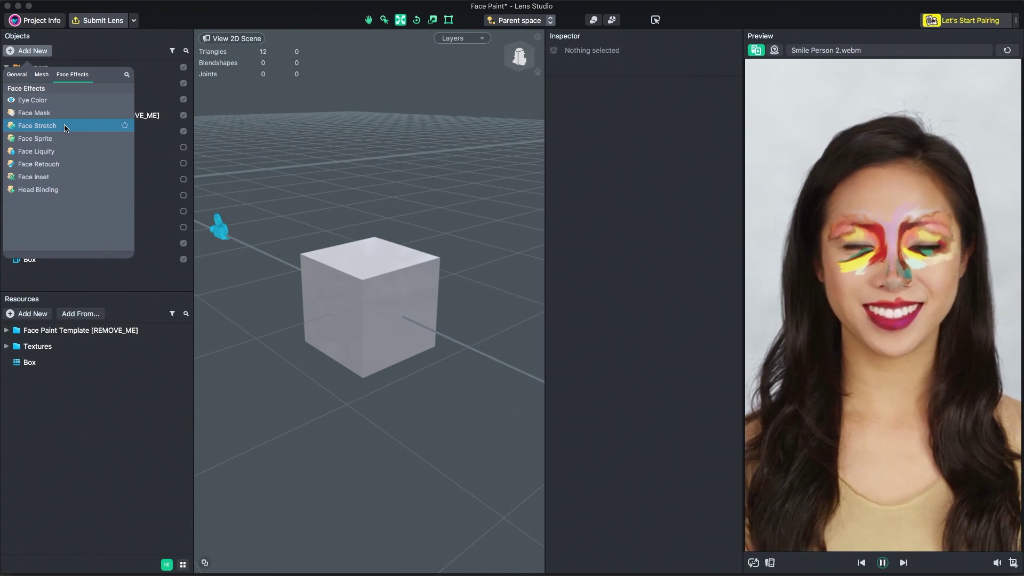
pyautogui.click(66, 126)
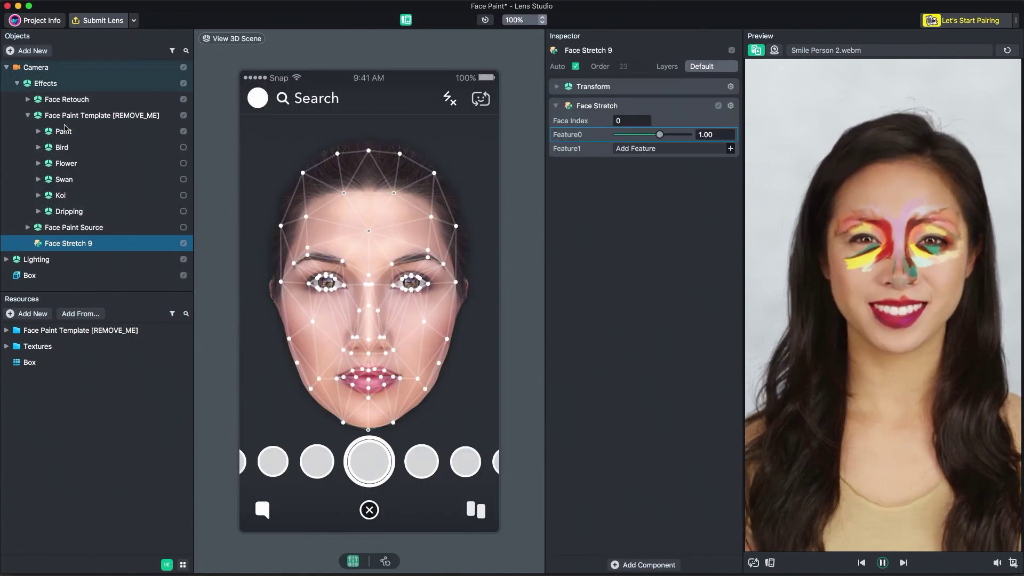
# Move Paint to the end of the Face Paint Template group, hide it, and turn on Dripping
pyautogui.click(64, 131)
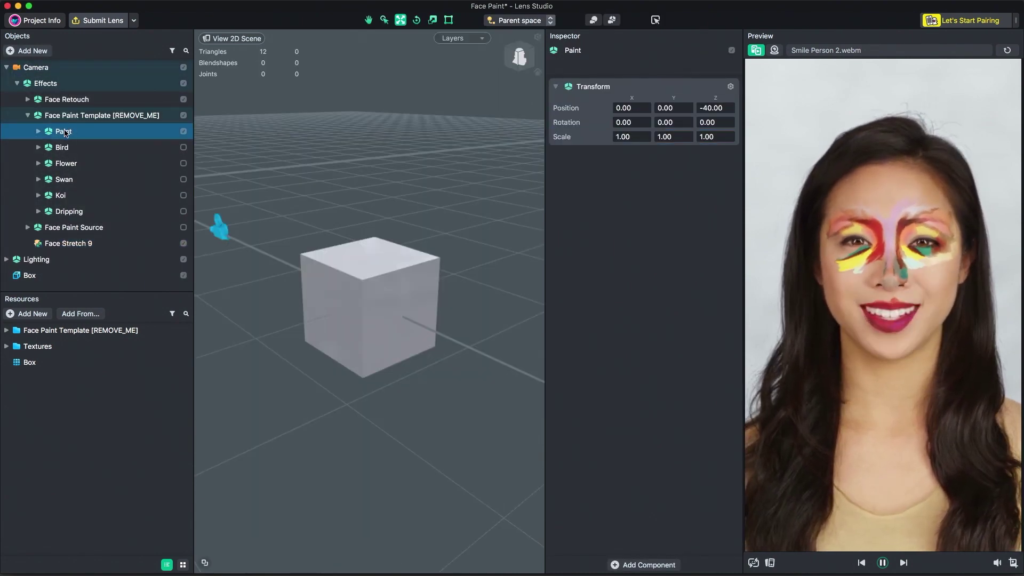
pyautogui.moveTo(64, 133); pyautogui.dragTo(73, 120)
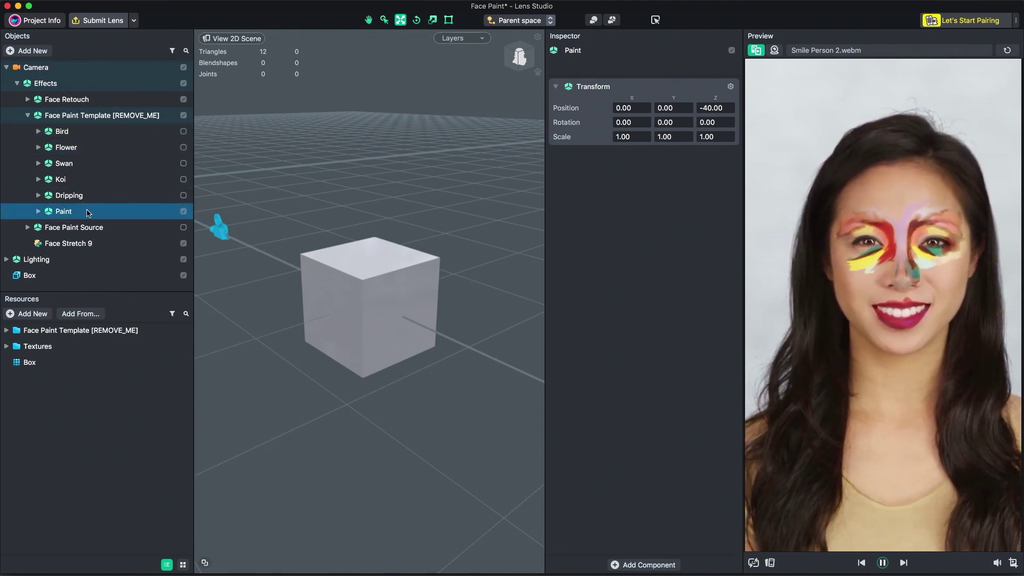
pyautogui.click(184, 213)
pyautogui.click(158, 199)
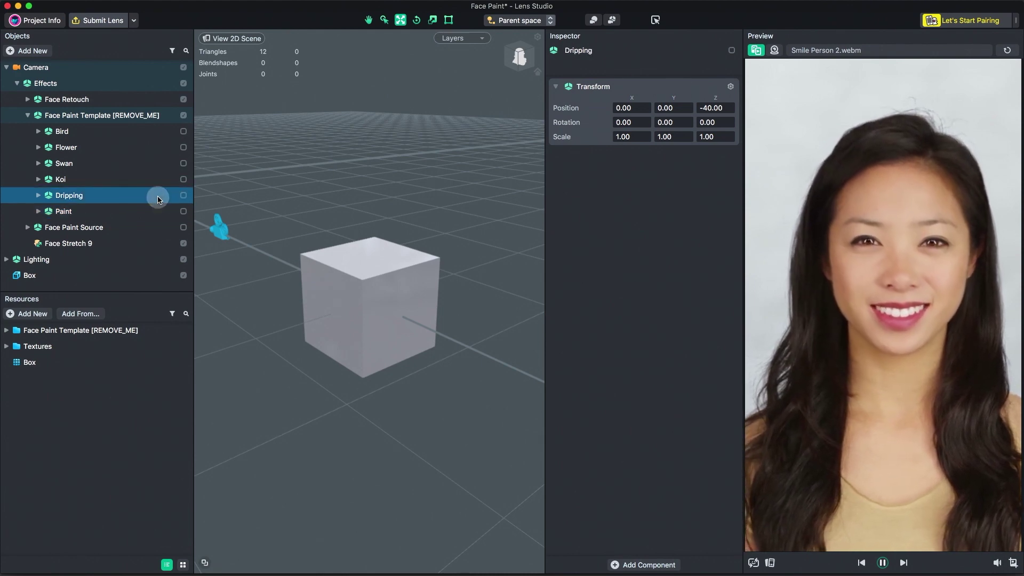
pyautogui.click(183, 196)
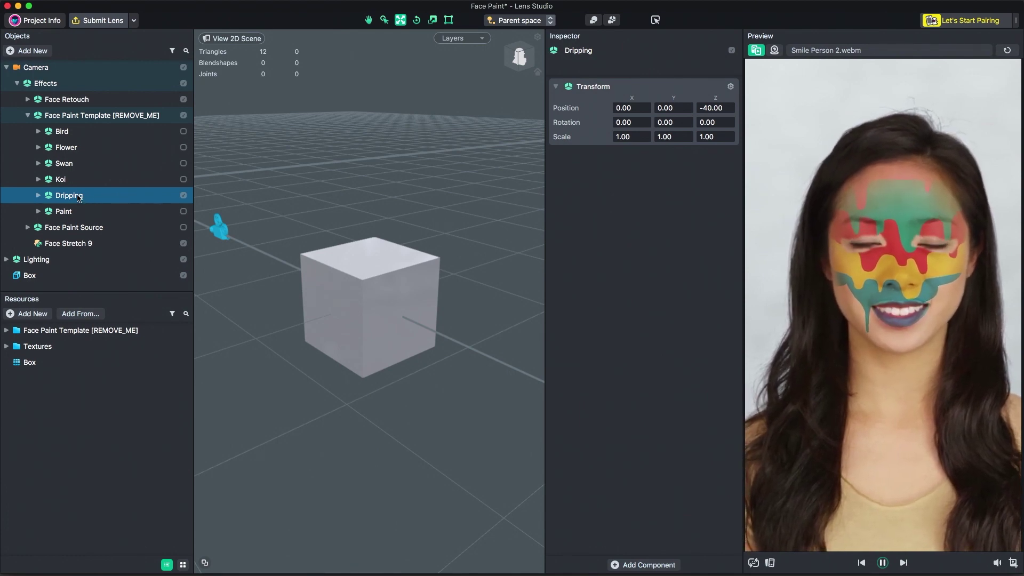
# Open and dismiss the action menus for Dripping and Face Paint Template, then clear the selection
pyautogui.rightClick(78, 197)
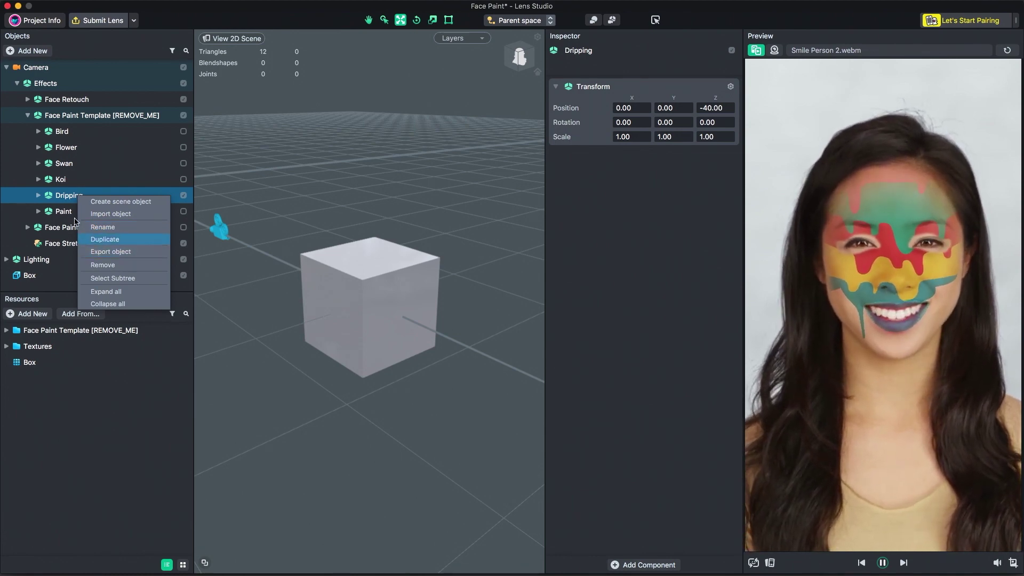
pyautogui.click(62, 119)
pyautogui.click(62, 118)
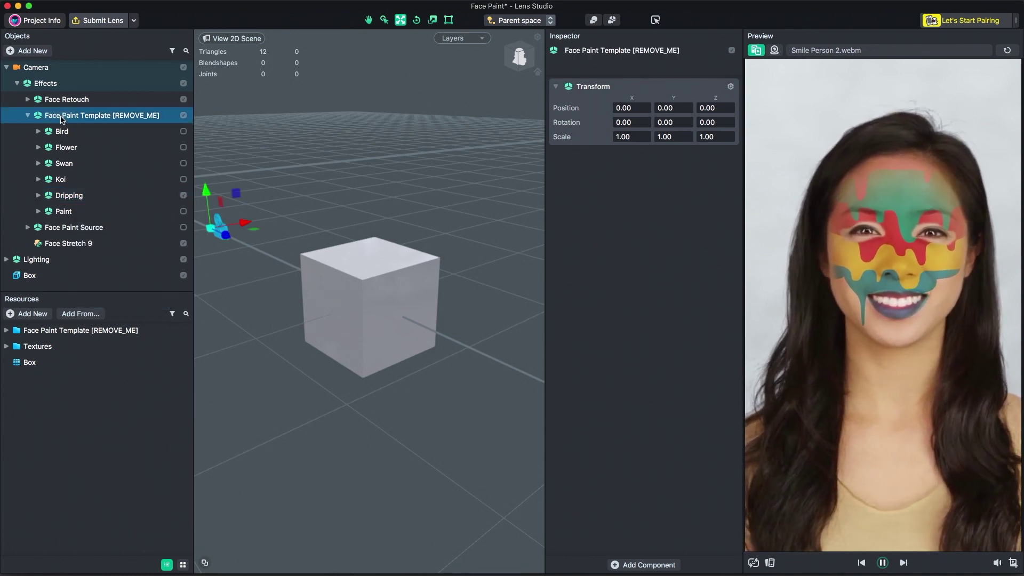
pyautogui.rightClick(62, 119)
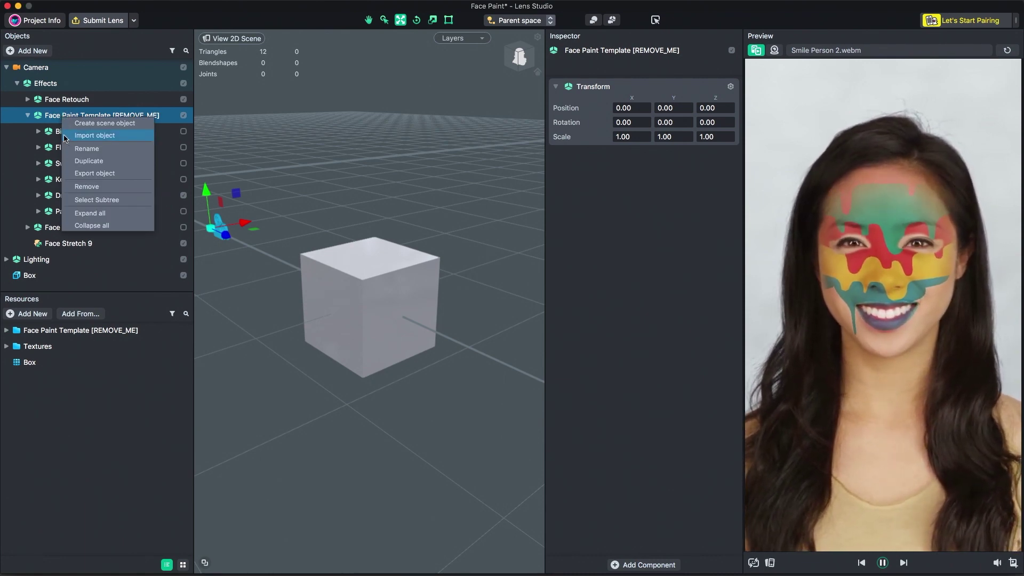
pyautogui.click(48, 118)
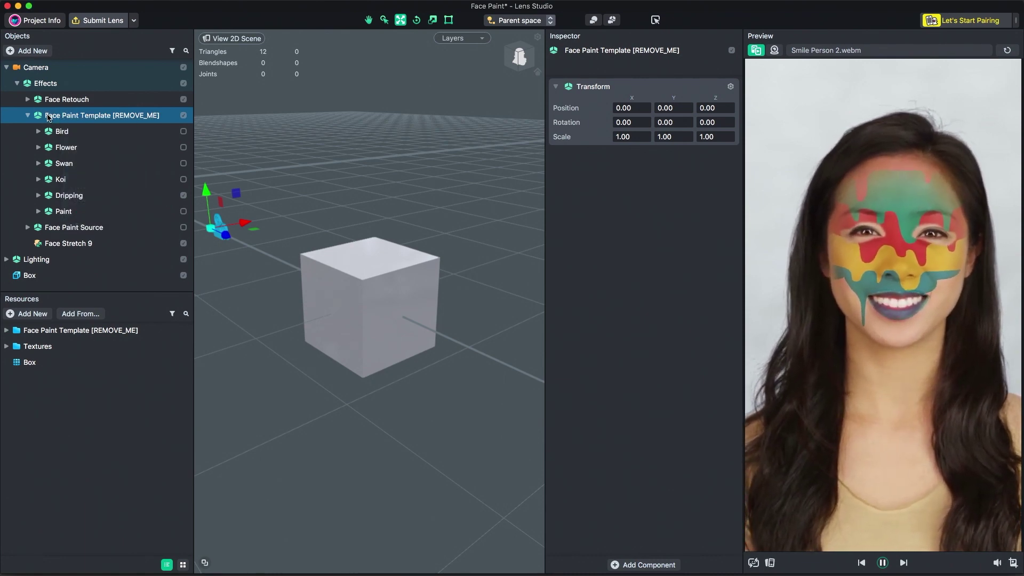
pyautogui.click(318, 105)
pyautogui.moveTo(468, 213)
pyautogui.mouseDown()
pyautogui.moveTo(446, 229)
pyautogui.moveTo(397, 206)
pyautogui.moveTo(418, 190)
pyautogui.moveTo(454, 217)
pyautogui.mouseUp()
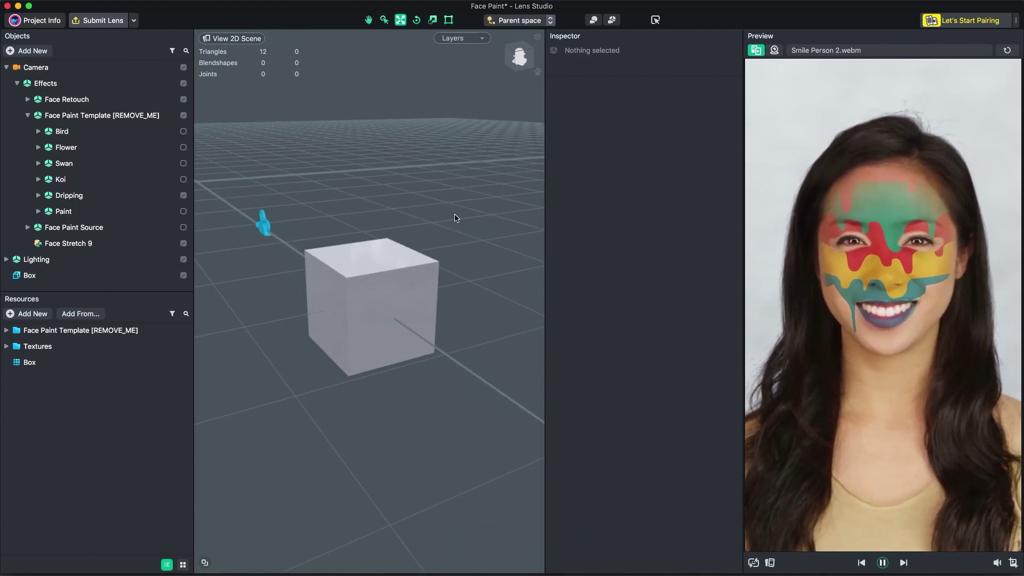
# Select the Box, switch to the rotate tool, then deselect it
pyautogui.click(395, 269)
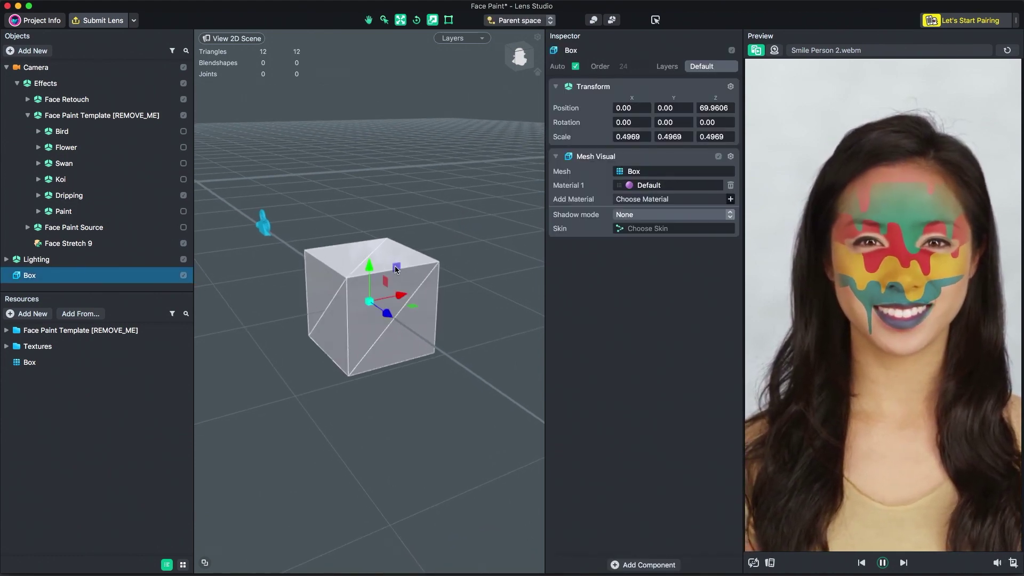
pyautogui.press('e')
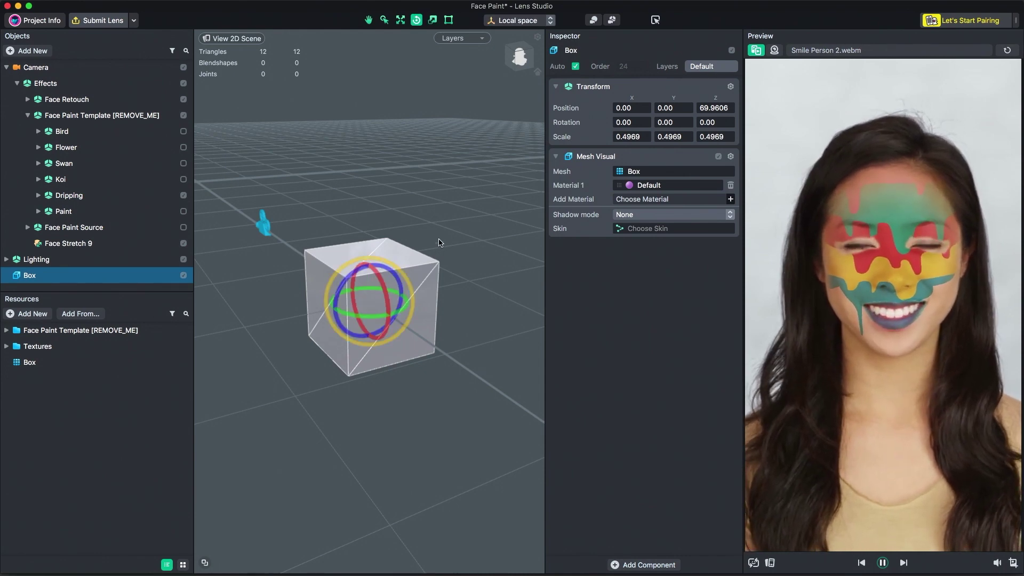
pyautogui.click(439, 242)
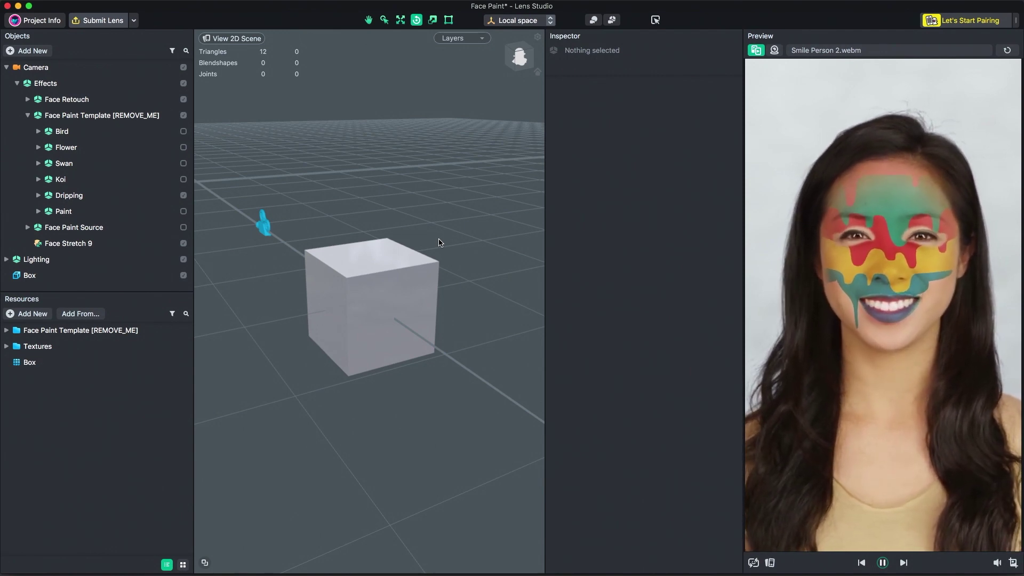
# Pull Face Stretch 9's mesh points to widen the face, then select the Box
pyautogui.click(166, 243)
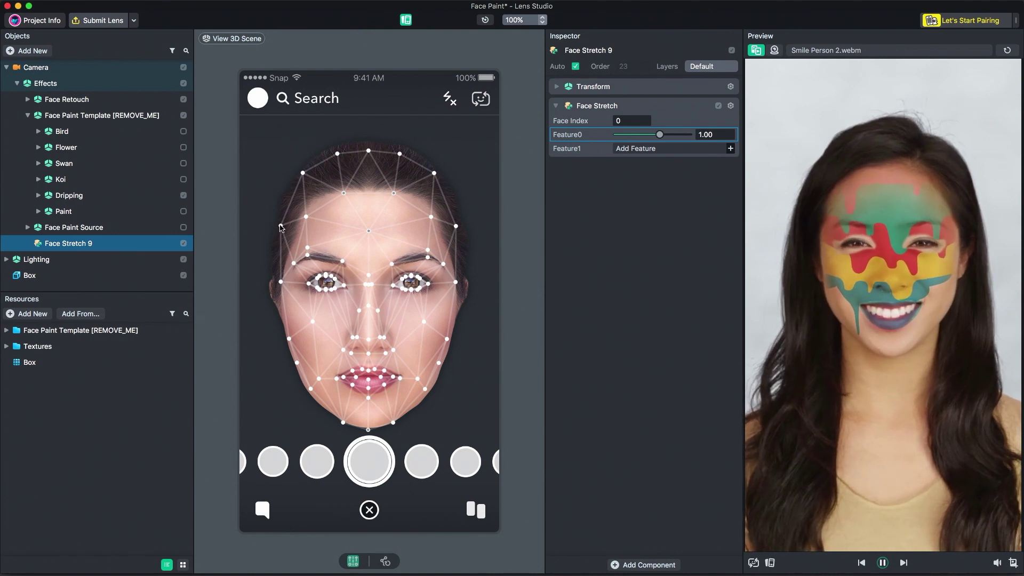
pyautogui.moveTo(281, 228); pyautogui.dragTo(260, 223)
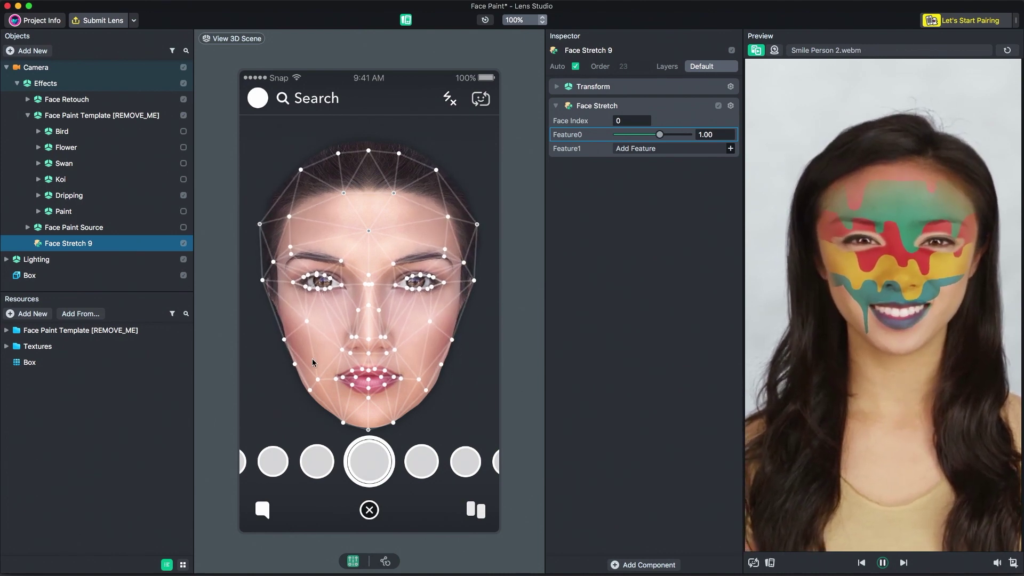
pyautogui.moveTo(309, 390); pyautogui.dragTo(312, 385)
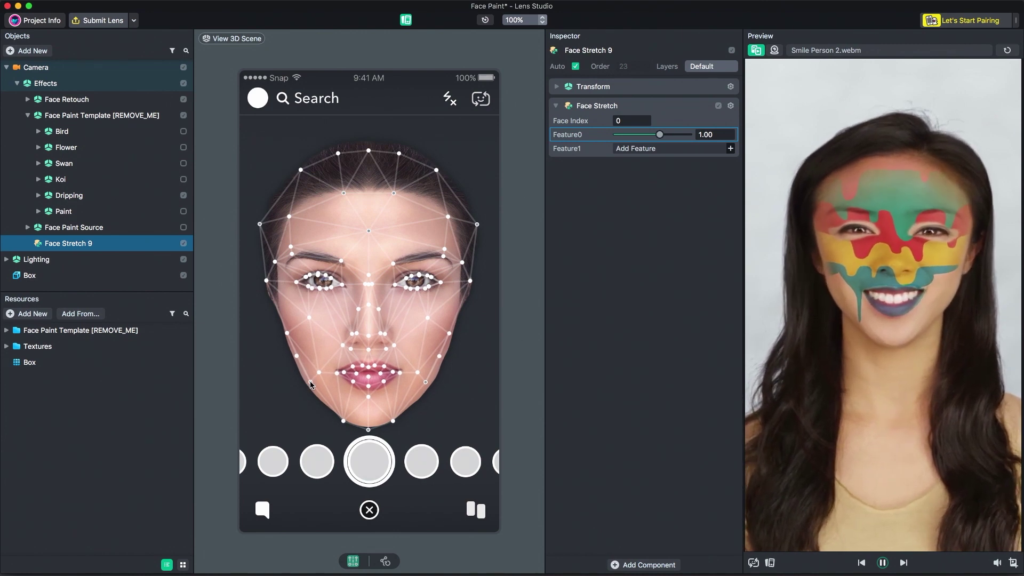
pyautogui.click(103, 275)
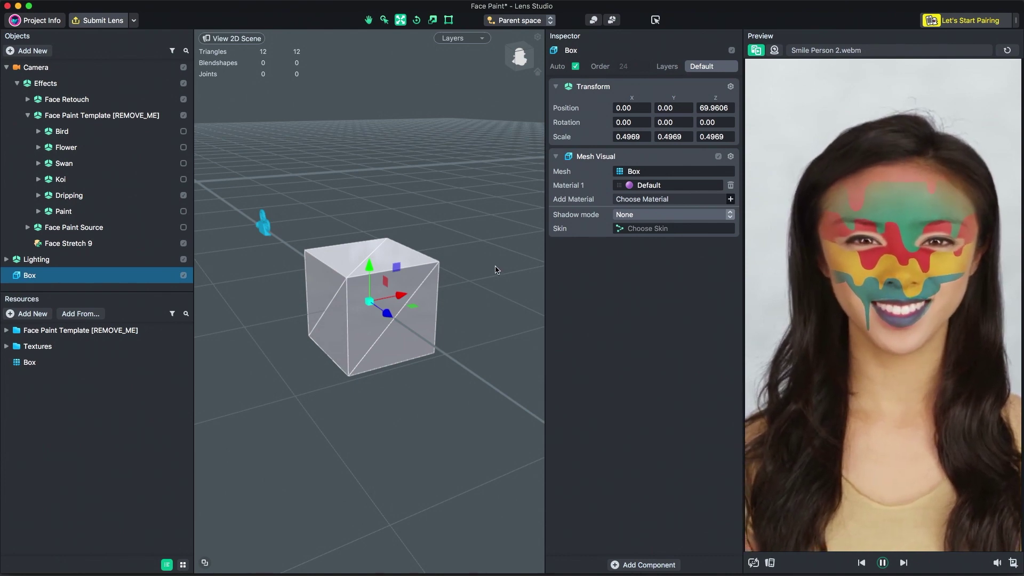
pyautogui.moveTo(493, 267)
pyautogui.keyDown('alt'); pyautogui.mouseDown()
pyautogui.moveTo(485, 310)
pyautogui.moveTo(397, 262)
pyautogui.moveTo(469, 285)
pyautogui.moveTo(493, 276)
pyautogui.mouseUp(); pyautogui.keyUp('alt')
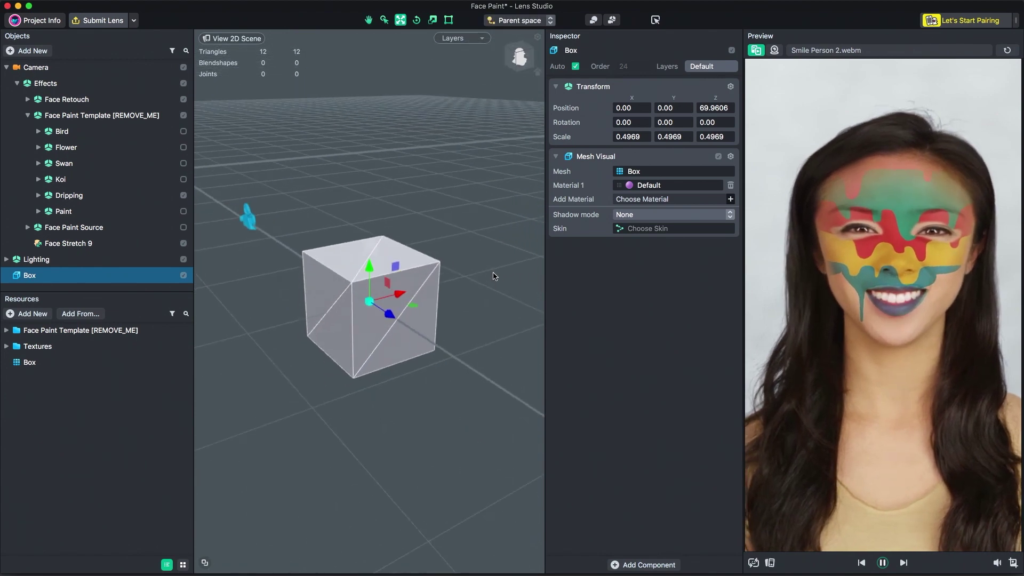
pyautogui.scroll(3, 494, 276)
pyautogui.scroll(-5, 495, 277)
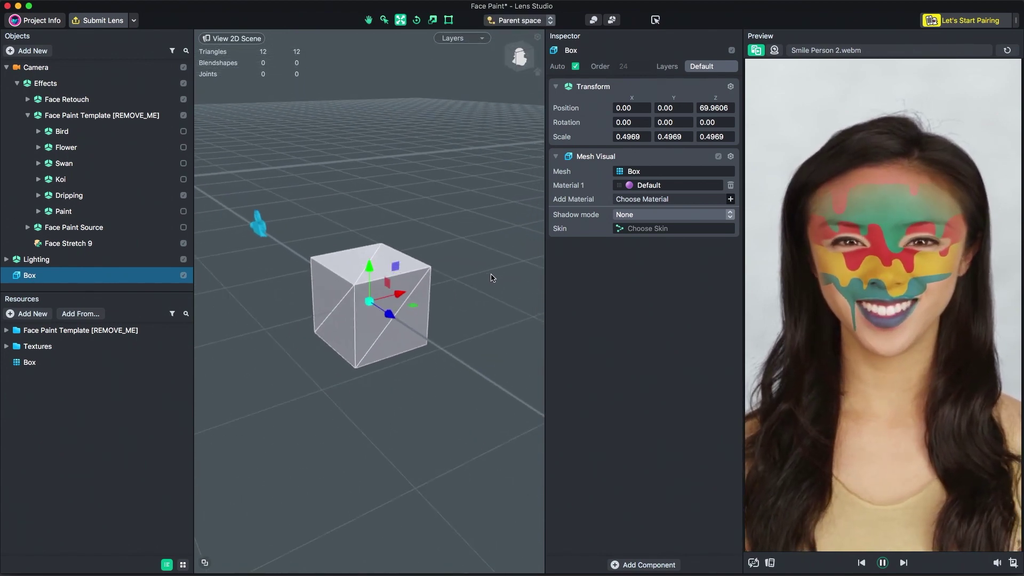
pyautogui.moveTo(487, 274); pyautogui.dragTo(510, 251, button='middle')
pyautogui.scroll(3, 510, 244)
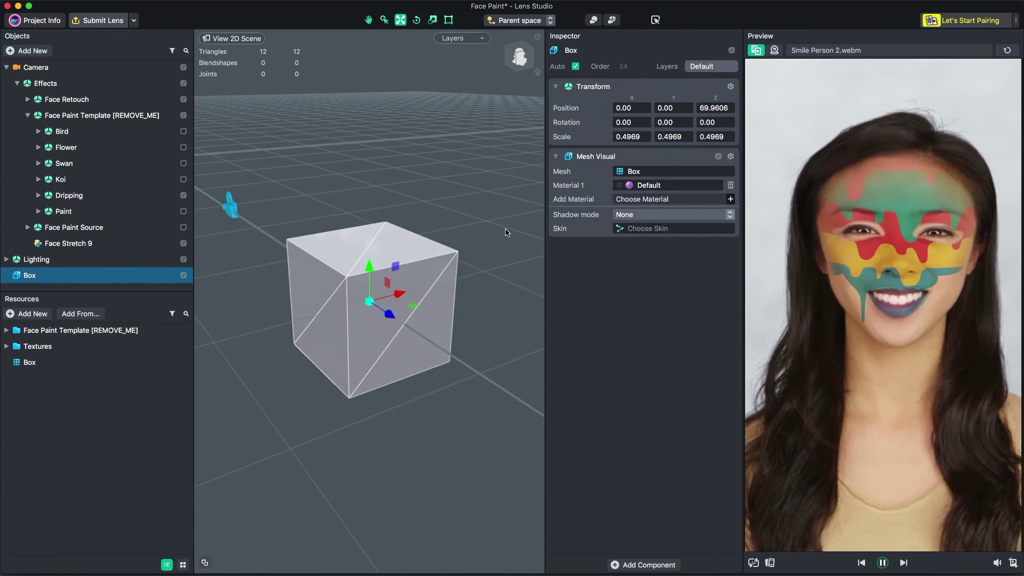
pyautogui.click(432, 19)
pyautogui.click(416, 20)
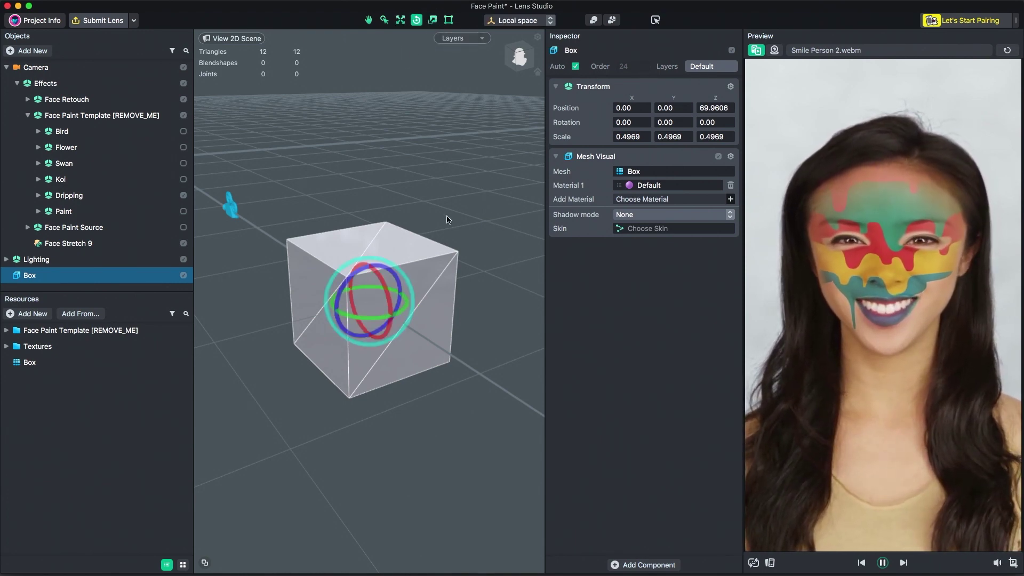
pyautogui.click(400, 19)
pyautogui.moveTo(397, 294); pyautogui.dragTo(437, 319)
pyautogui.press('r')
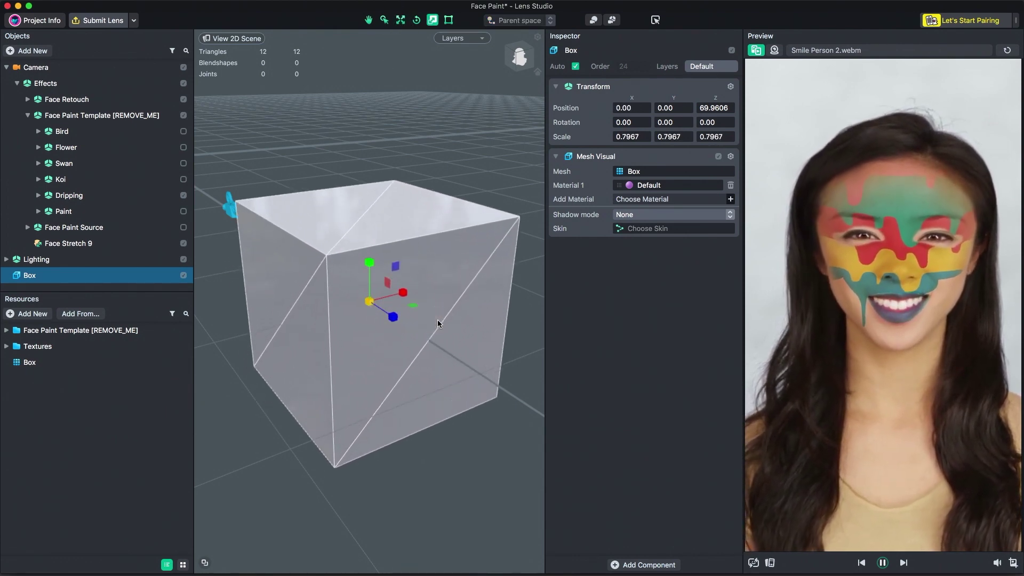
pyautogui.press('super+z')
pyautogui.press('e')
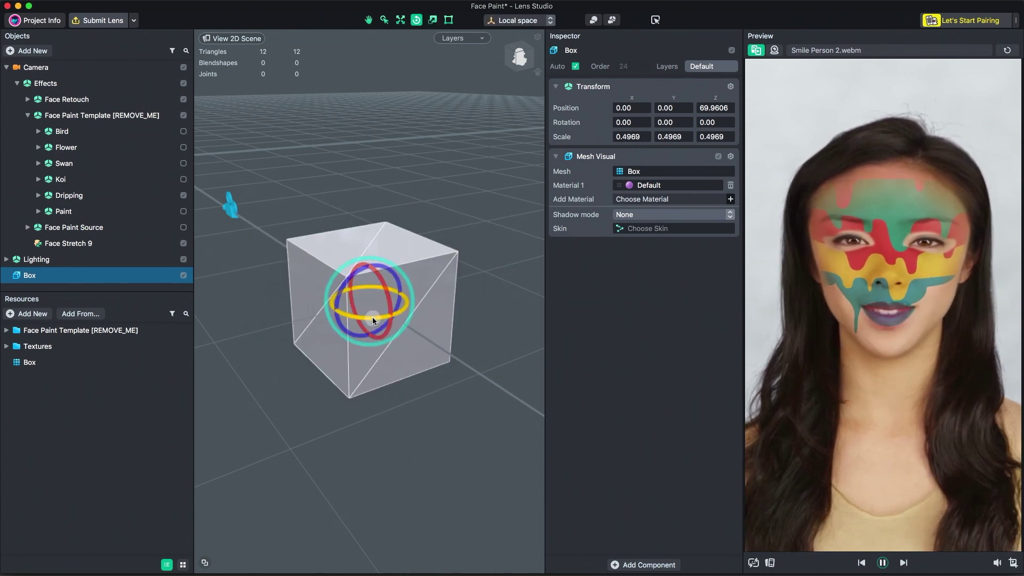
pyautogui.moveTo(373, 317); pyautogui.dragTo(437, 341)
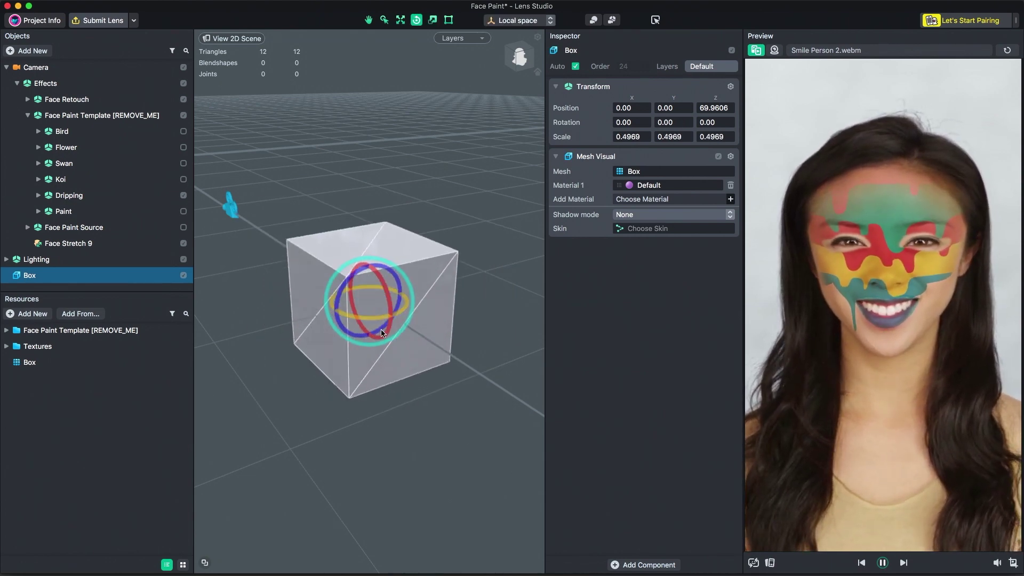
# Deselect the Box, select Camera, then bring up Face Stretch 9's face mesh and settings
pyautogui.click(480, 350)
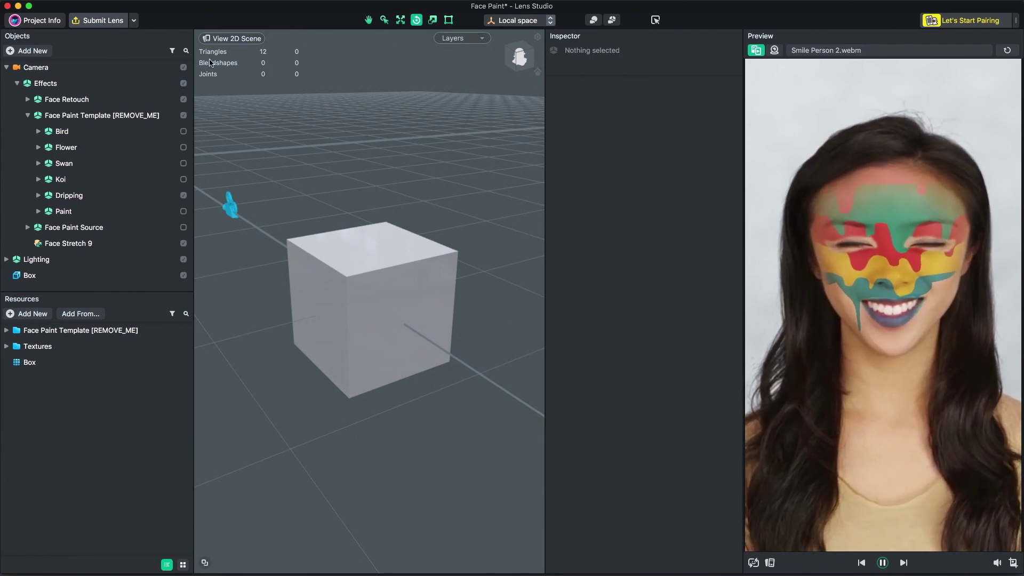
pyautogui.click(150, 68)
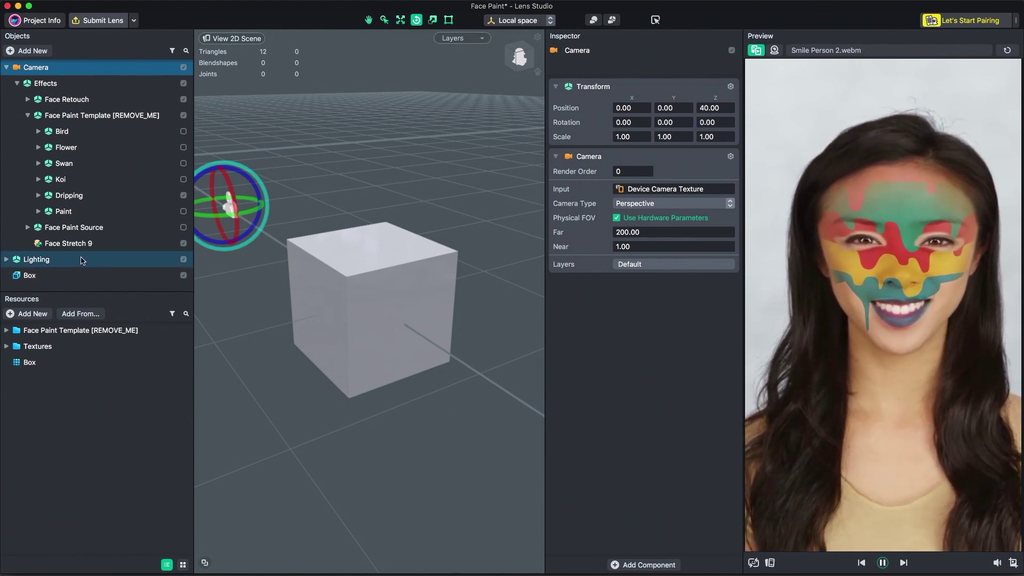
pyautogui.click(80, 246)
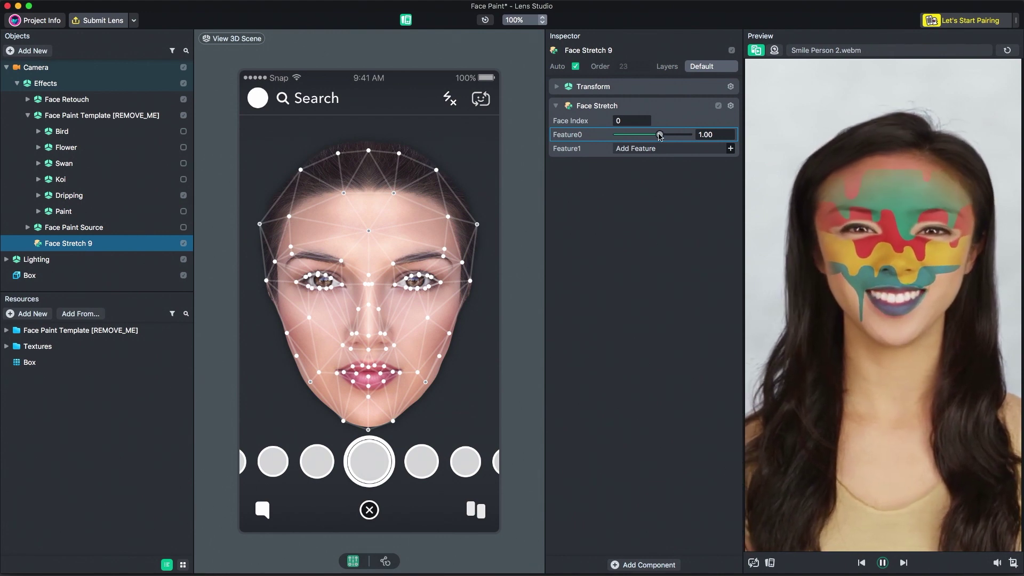
# Set Face Stretch 9's Feature0 to 0.70, then browse the Face, 2D, 3D, Effects and Tracking components
pyautogui.moveTo(660, 136)
pyautogui.mouseDown()
pyautogui.moveTo(632, 137)
pyautogui.moveTo(687, 137)
pyautogui.moveTo(642, 137)
pyautogui.moveTo(651, 137)
pyautogui.mouseUp()
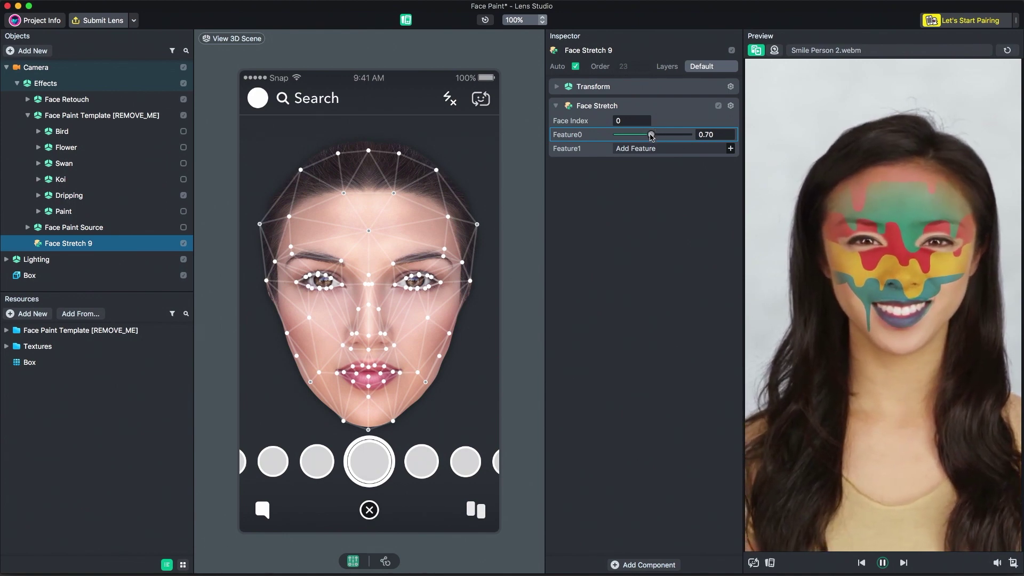
pyautogui.click(643, 564)
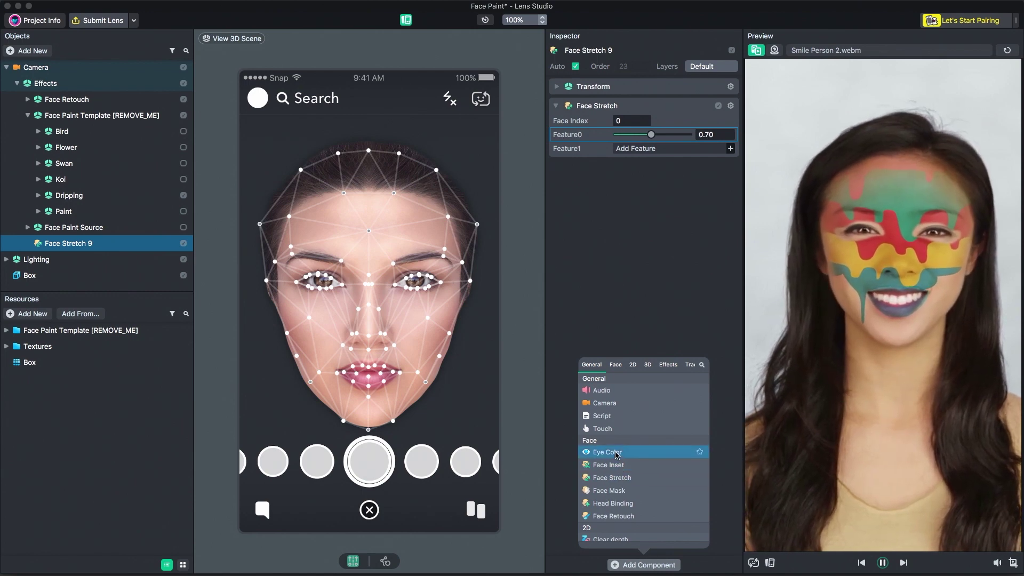
pyautogui.click(614, 366)
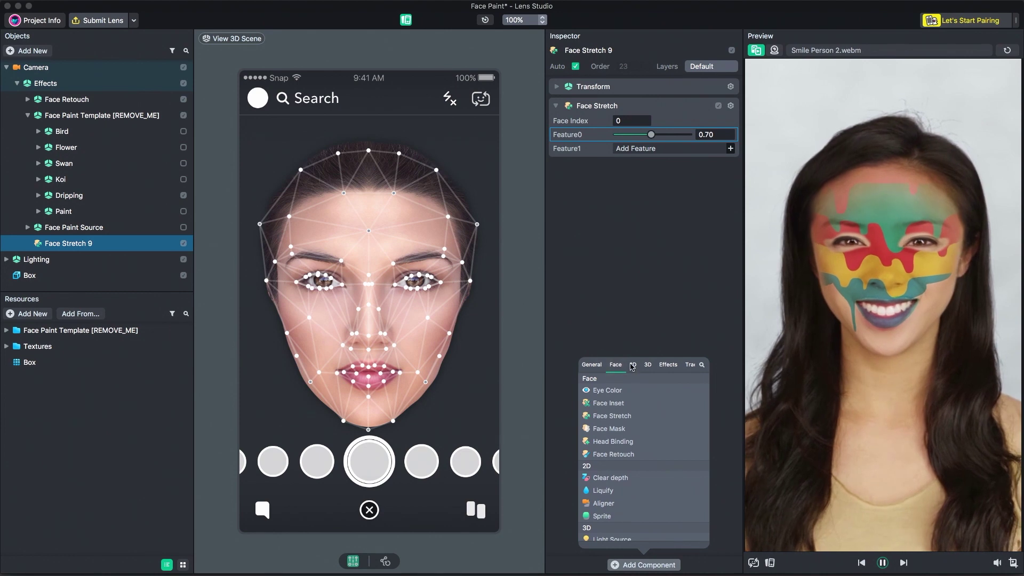
pyautogui.click(631, 365)
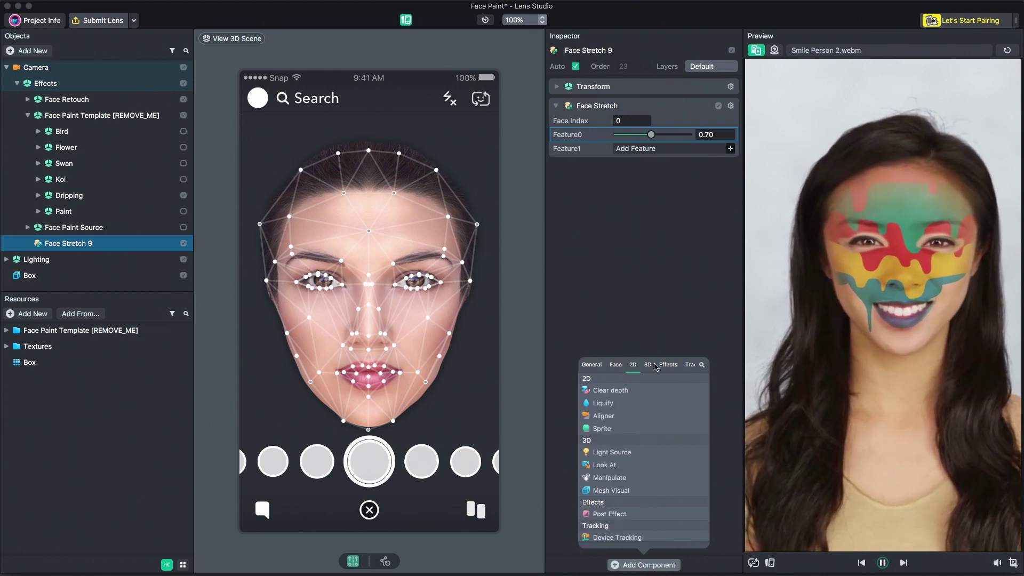
pyautogui.click(650, 365)
pyautogui.click(664, 367)
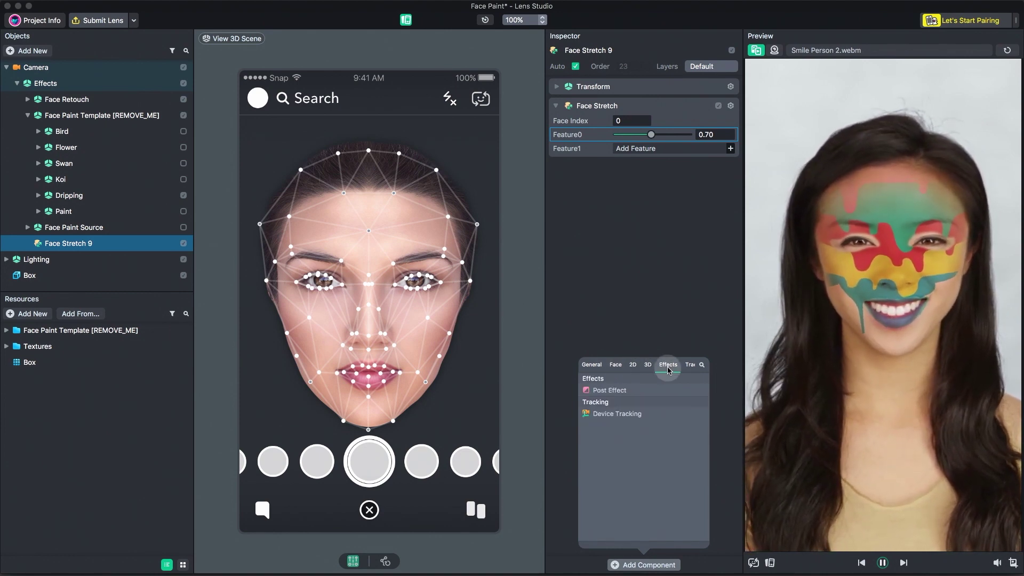
pyautogui.click(685, 367)
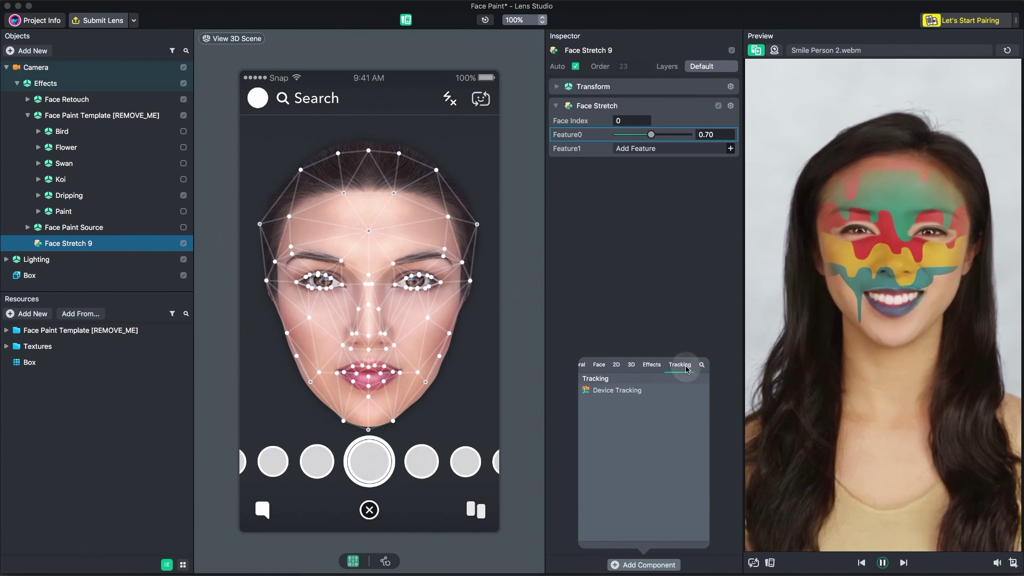
pyautogui.click(600, 367)
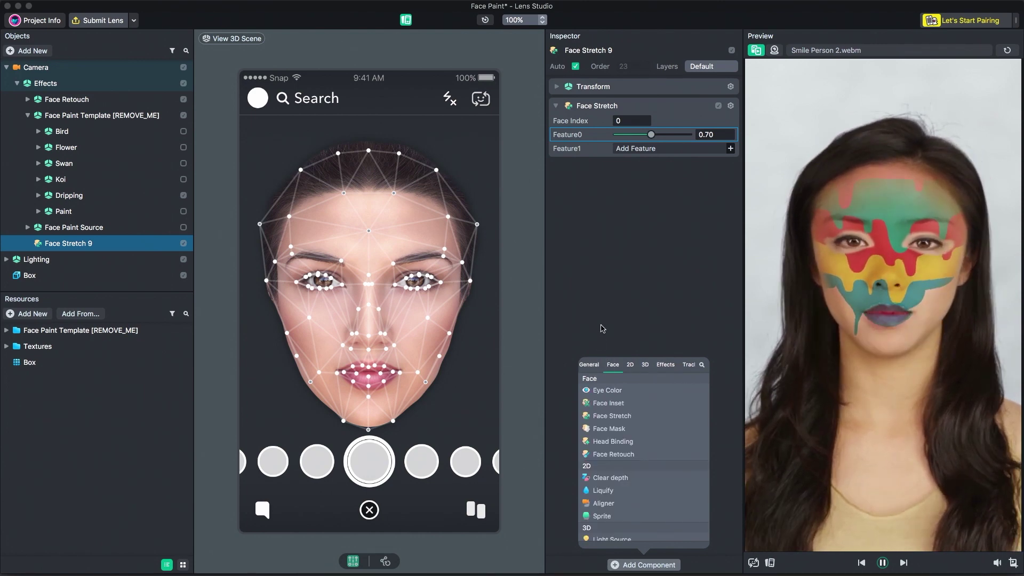
pyautogui.click(603, 328)
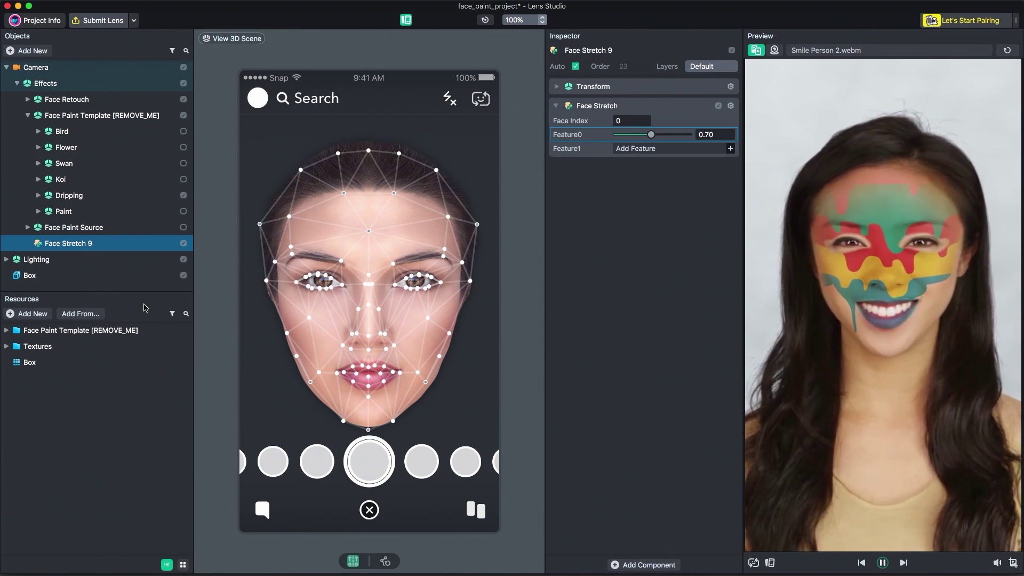
# Import flowers.png into the project resources and inspect the new texture
pyautogui.click(7, 330)
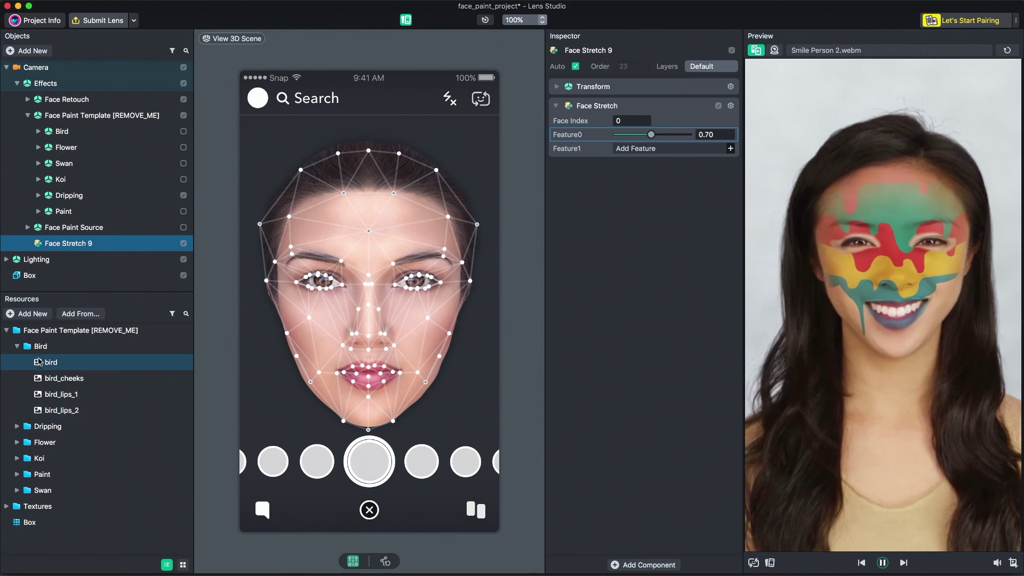
pyautogui.click(6, 331)
pyautogui.click(33, 389)
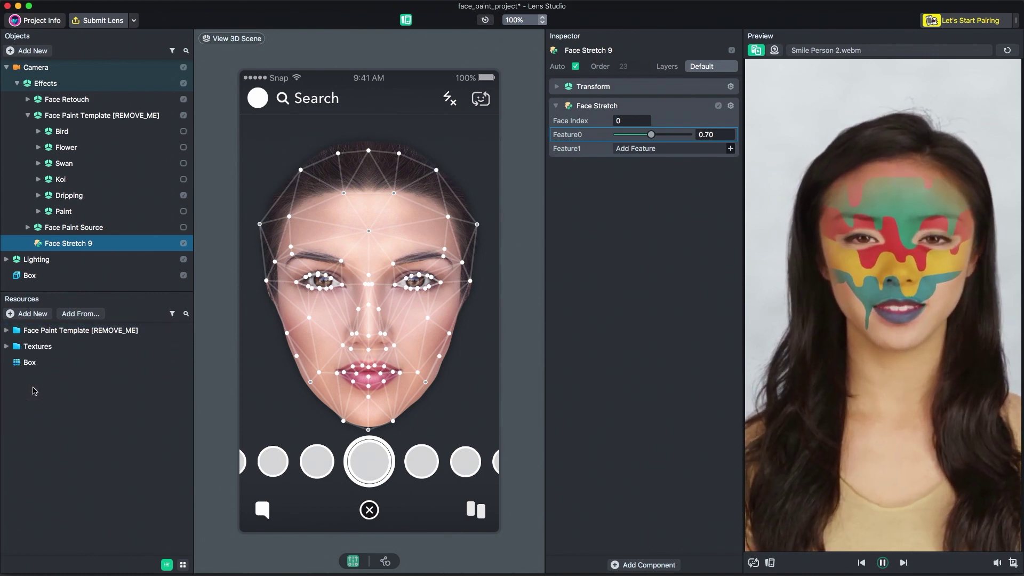
pyautogui.press('super+Tab')
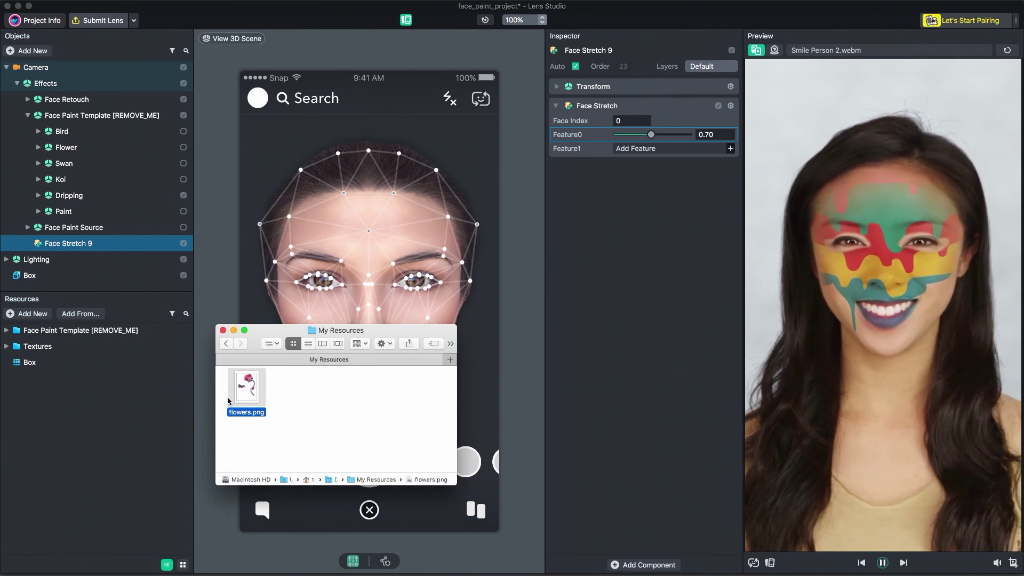
pyautogui.moveTo(244, 397); pyautogui.dragTo(101, 422)
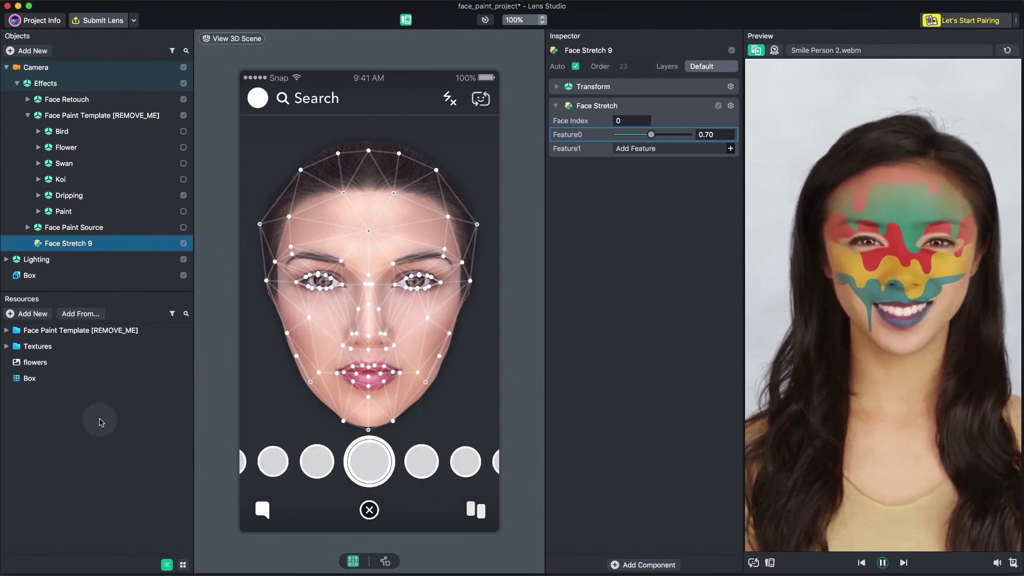
pyautogui.click(54, 363)
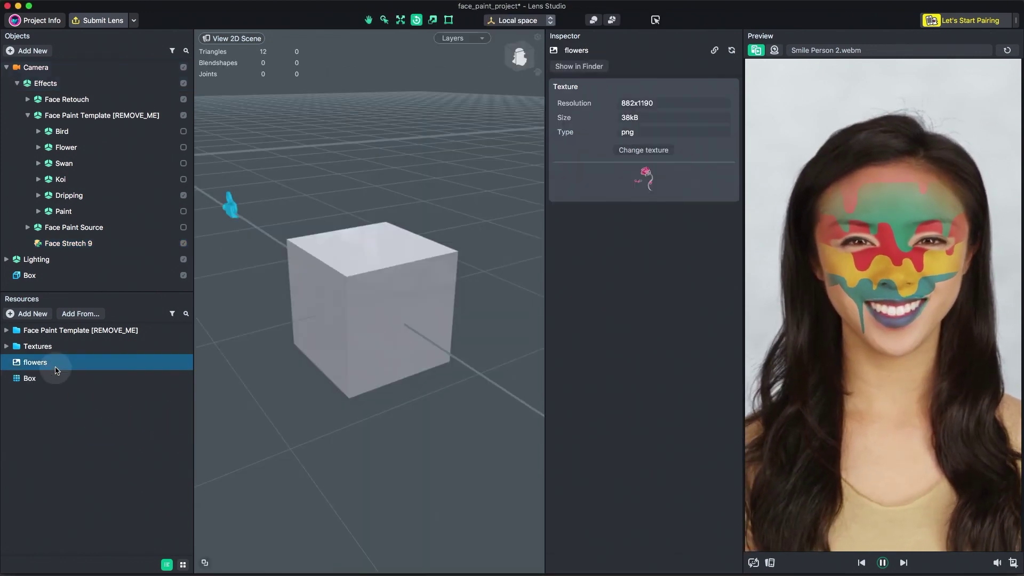
# Browse the new-resource mesh and material options, then reveal the flowers resource in Finder
pyautogui.click(33, 315)
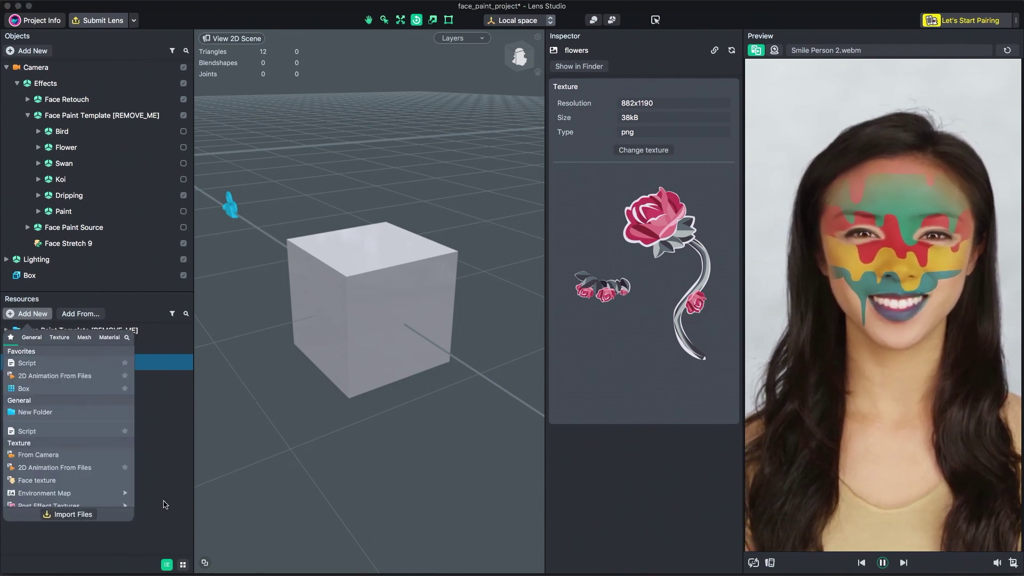
pyautogui.click(159, 536)
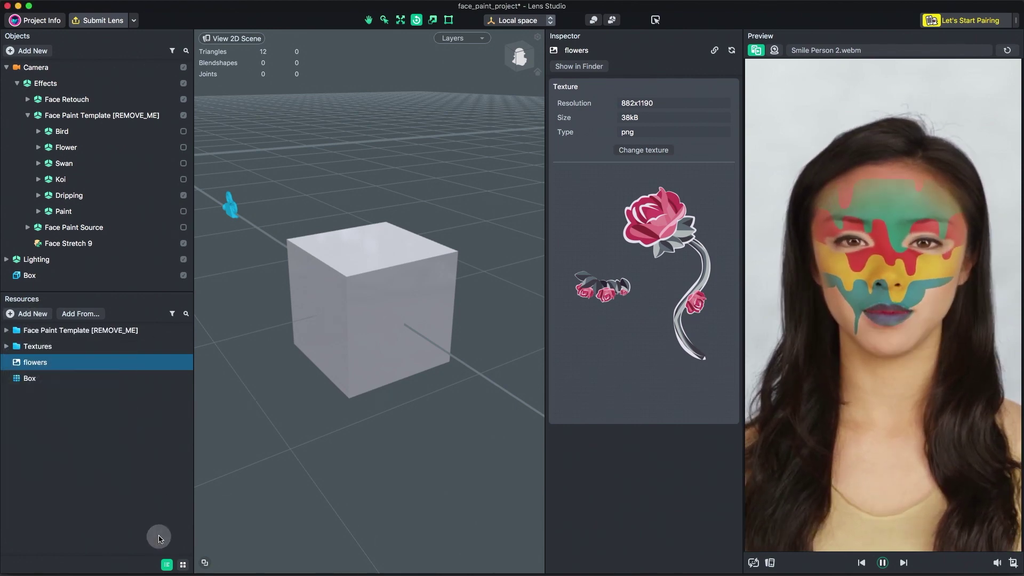
pyautogui.click(29, 314)
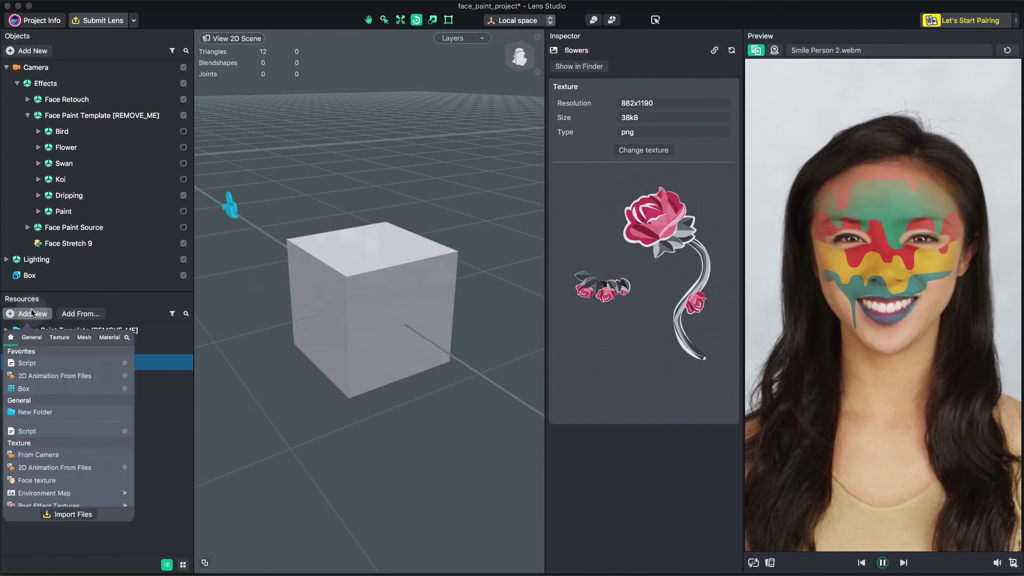
pyautogui.click(84, 338)
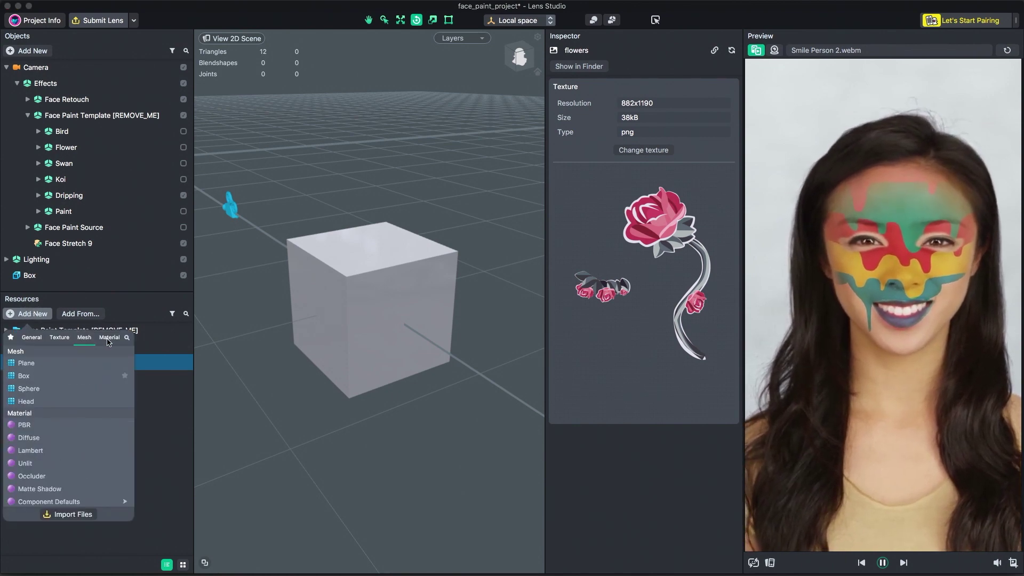
pyautogui.click(108, 340)
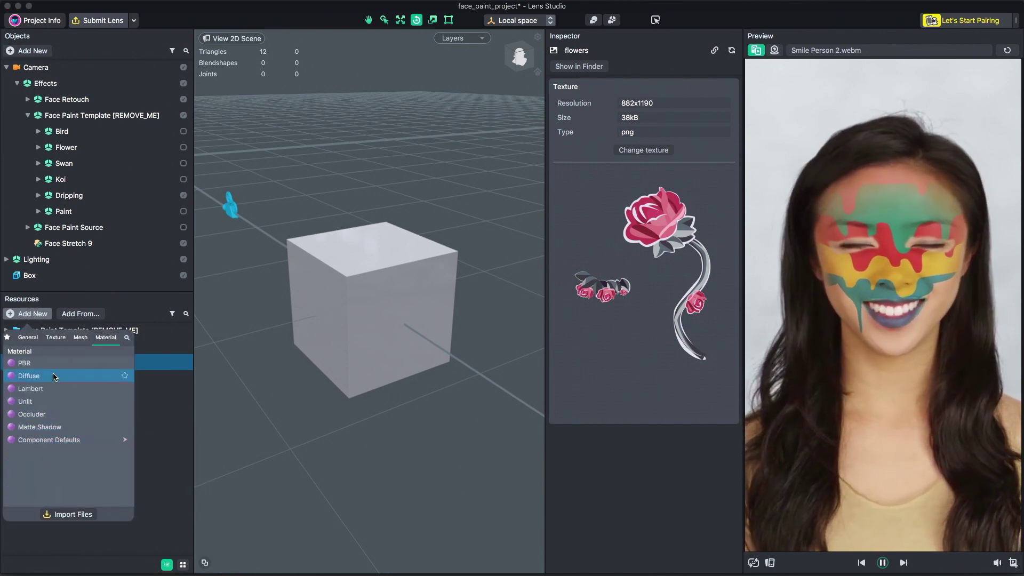
pyautogui.click(150, 312)
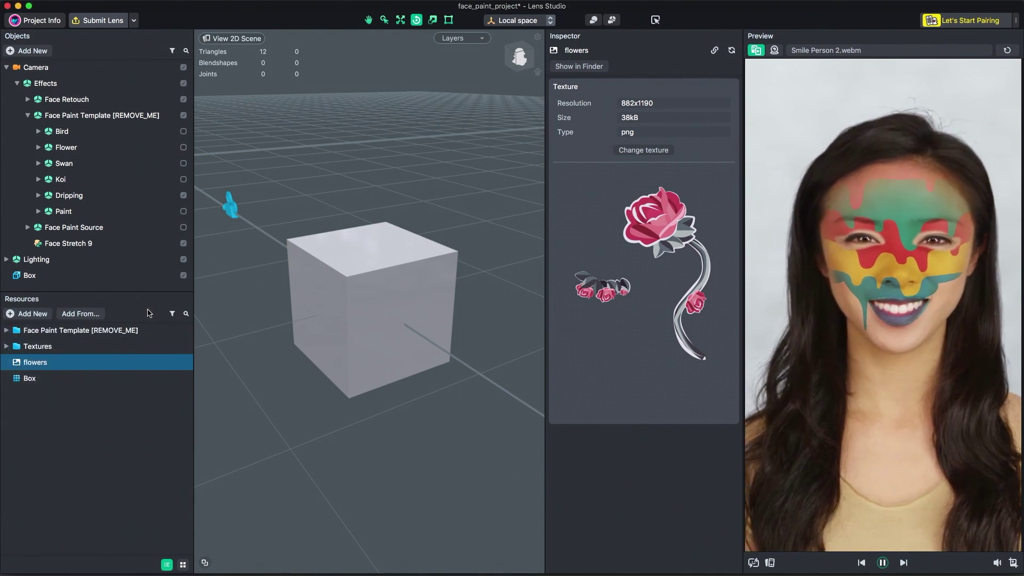
pyautogui.rightClick(56, 365)
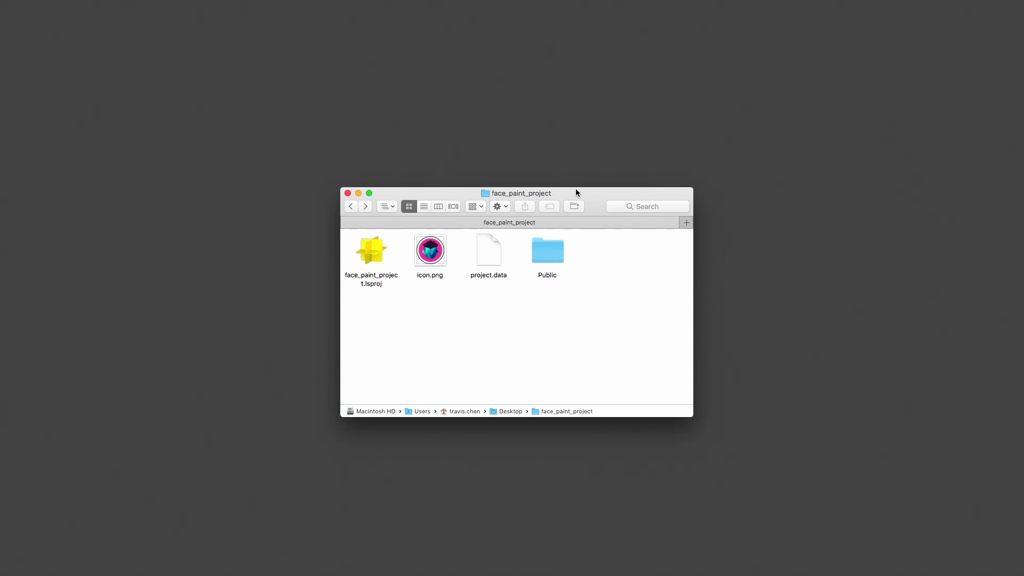
# Open the Public folder in face_paint_project and select flowers.png beside Box.mesh and Textures
pyautogui.click(373, 256)
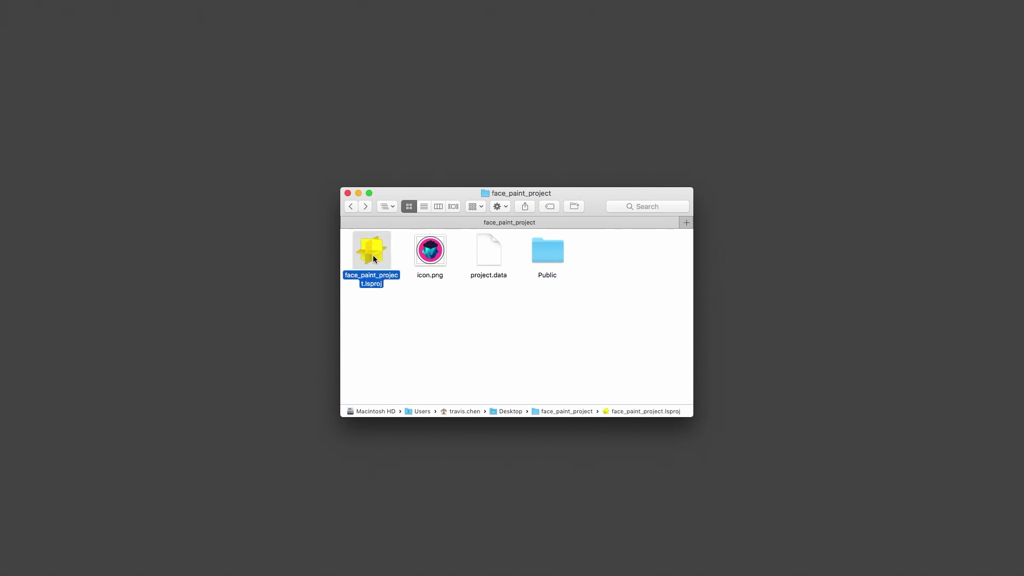
pyautogui.click(461, 312)
pyautogui.click(550, 252)
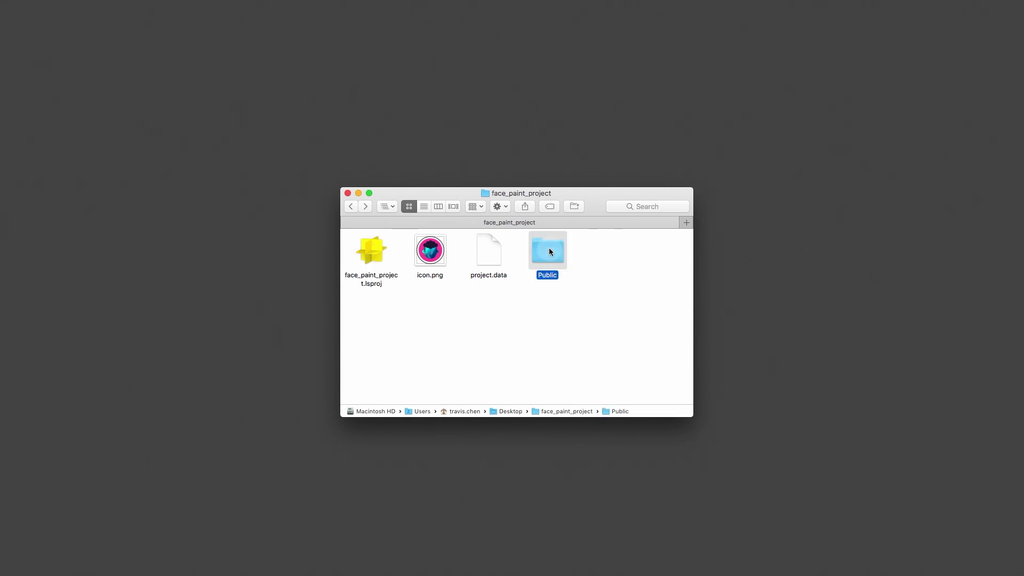
pyautogui.doubleClick(549, 250)
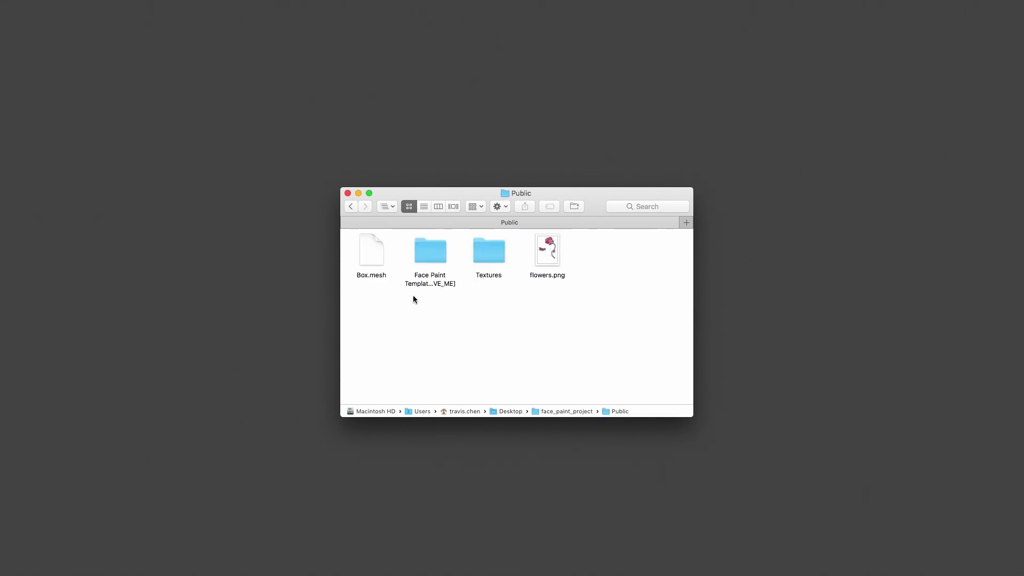
pyautogui.click(539, 253)
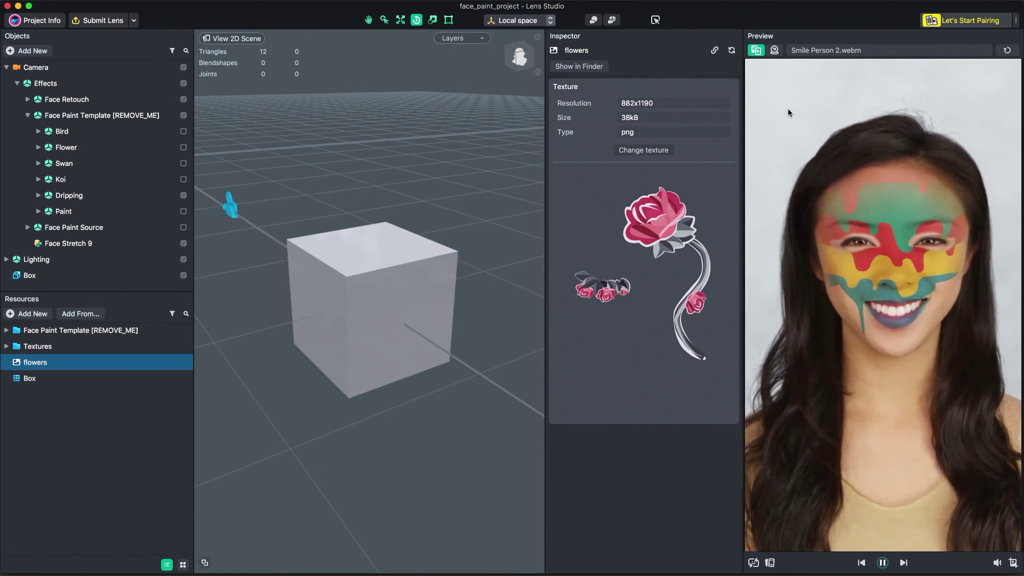
# Preview the lens on Smile Person 1, Smile Person 4, Open Mouth Person 1 and Idle Person 1
pyautogui.click(826, 51)
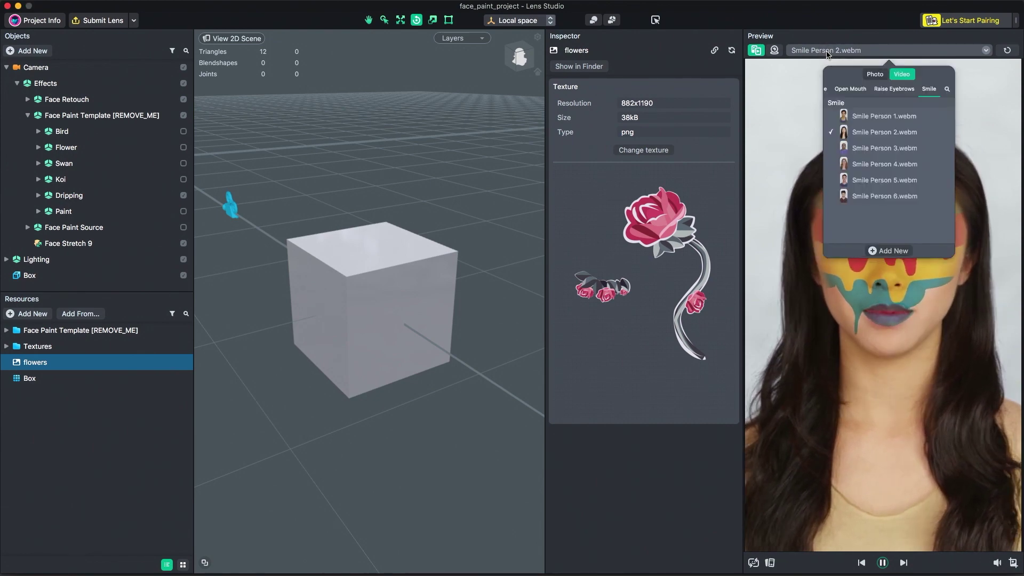
pyautogui.click(878, 117)
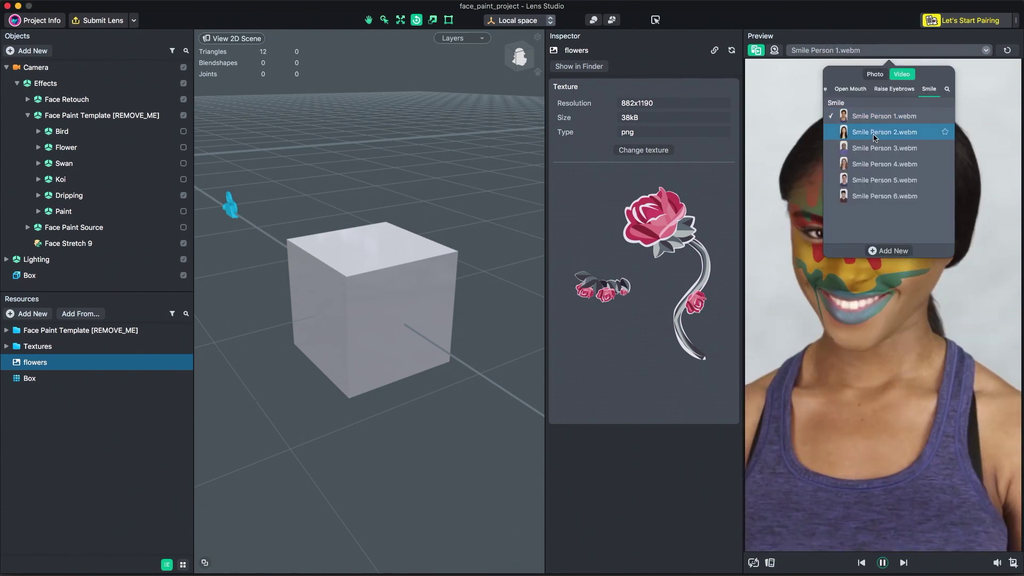
pyautogui.click(874, 164)
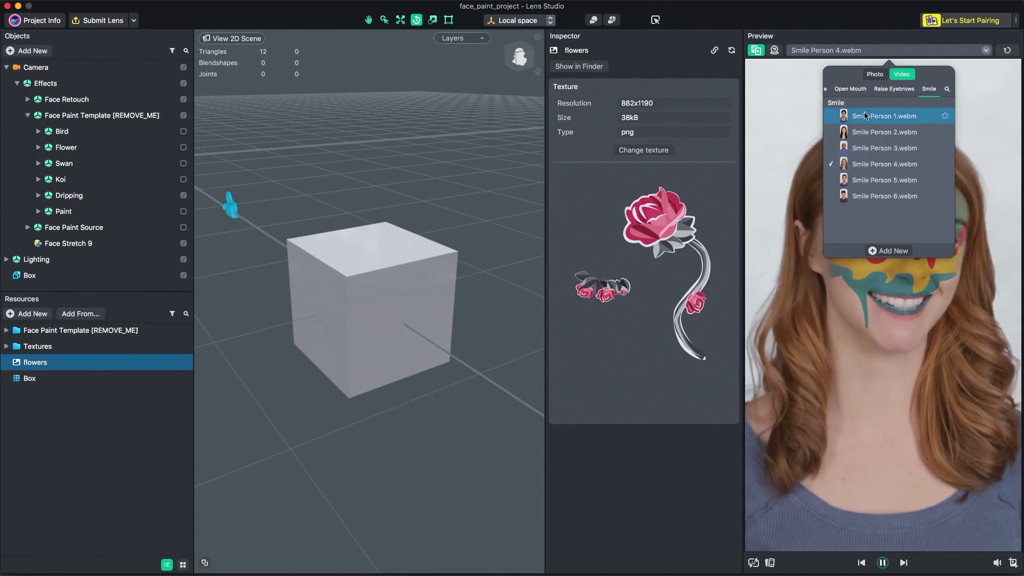
pyautogui.click(850, 88)
pyautogui.click(885, 116)
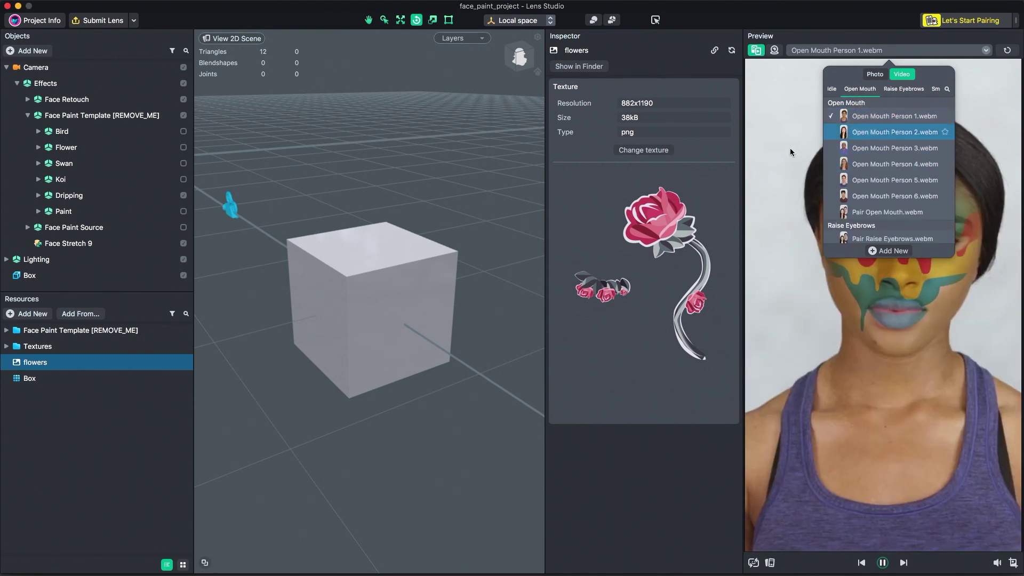
pyautogui.click(789, 148)
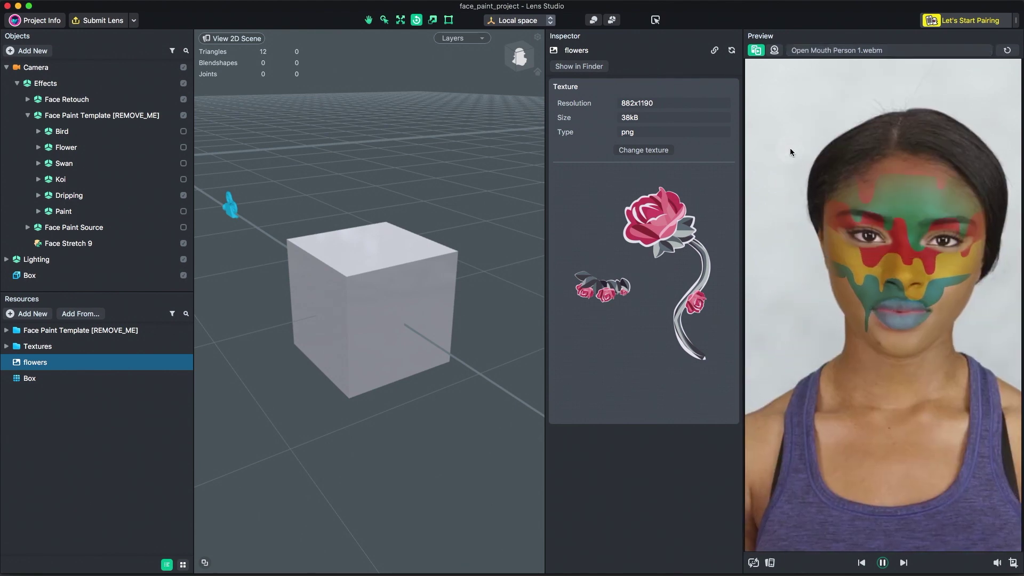
pyautogui.click(828, 51)
pyautogui.scroll(5, 858, 114)
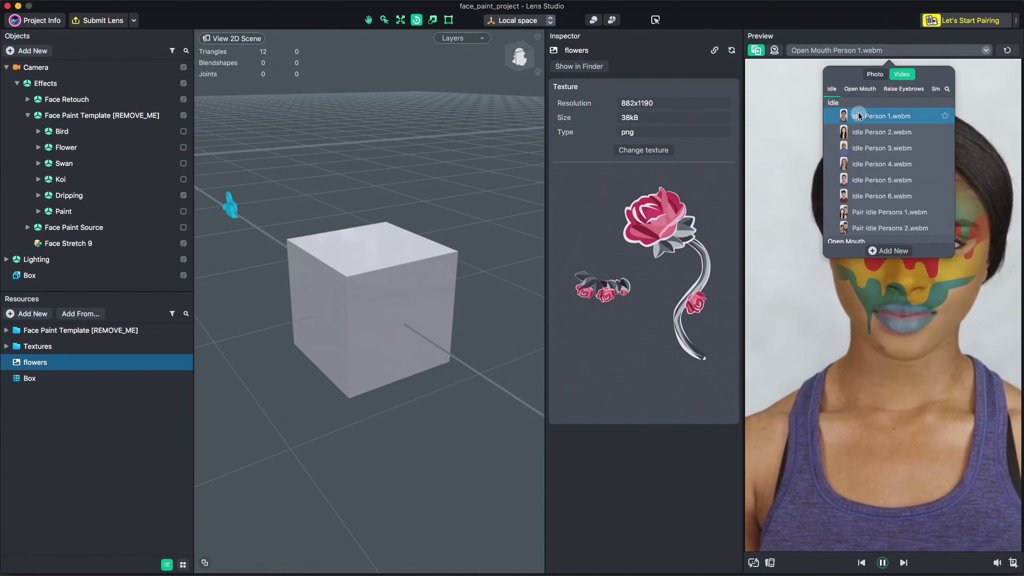
pyautogui.click(858, 116)
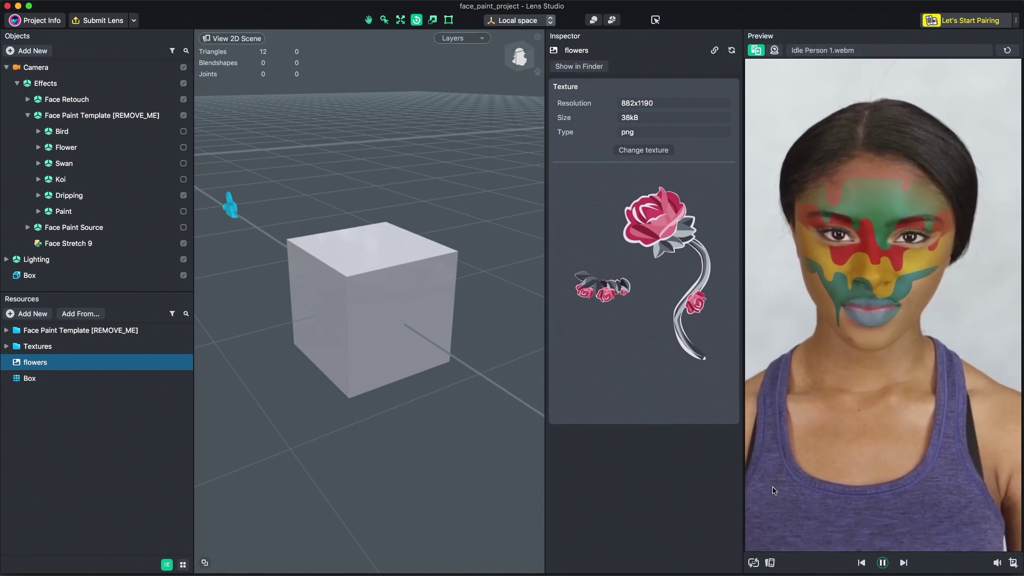
# Switch to the back camera, try Brick.webm and Cactus.webm, then return to the front camera
pyautogui.click(753, 563)
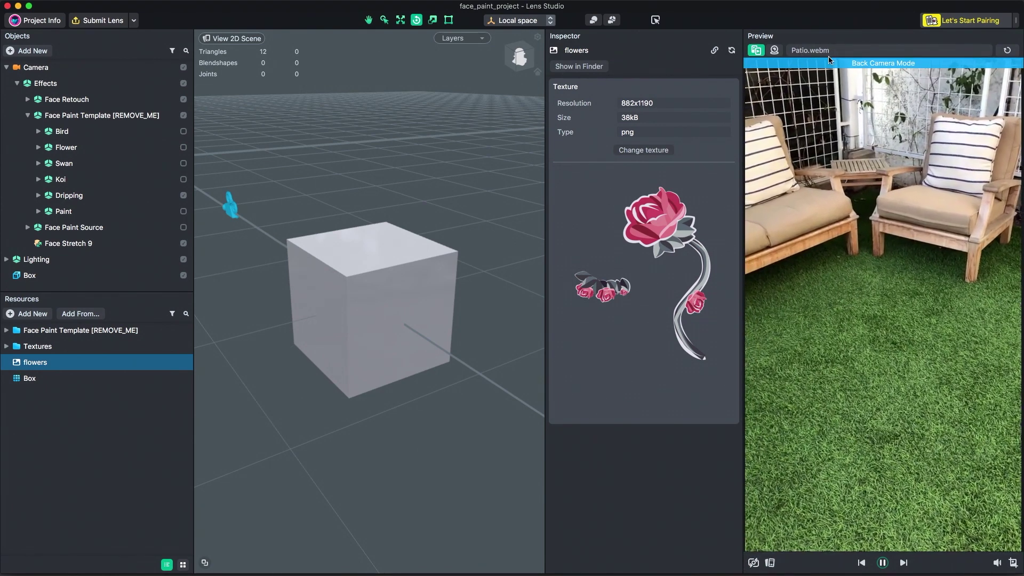
pyautogui.click(828, 53)
pyautogui.click(849, 133)
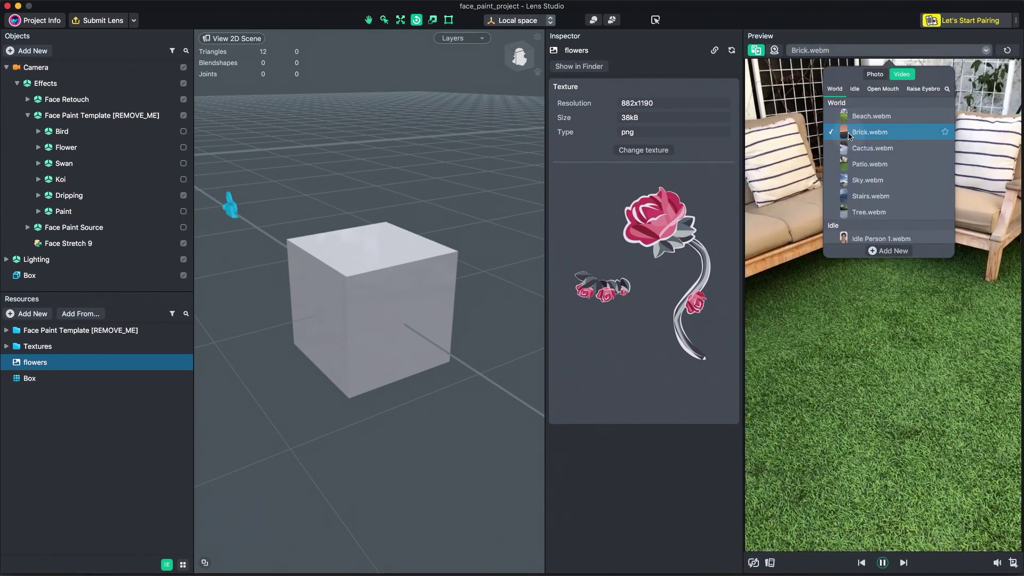
pyautogui.click(851, 148)
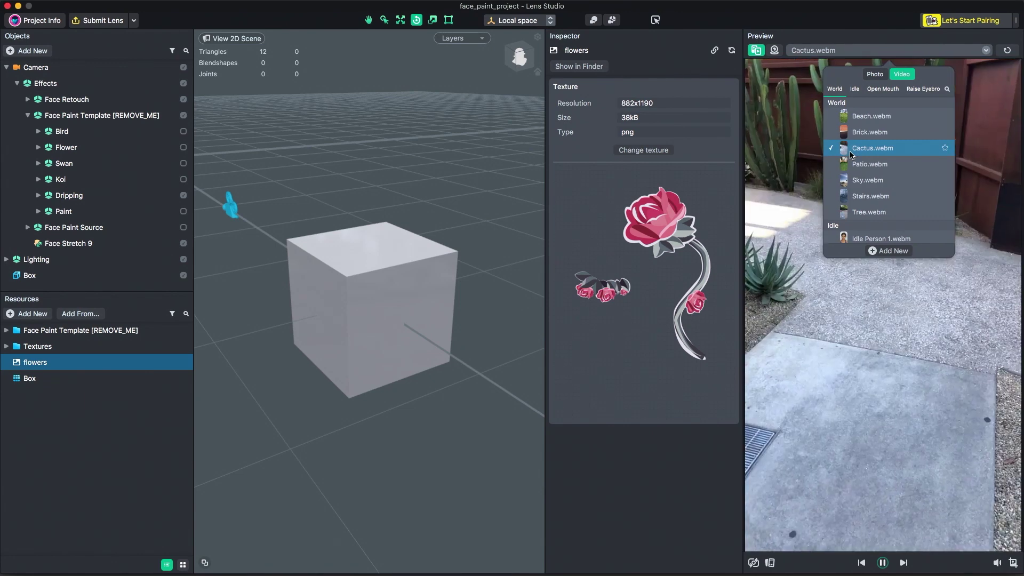
pyautogui.click(805, 163)
pyautogui.click(753, 563)
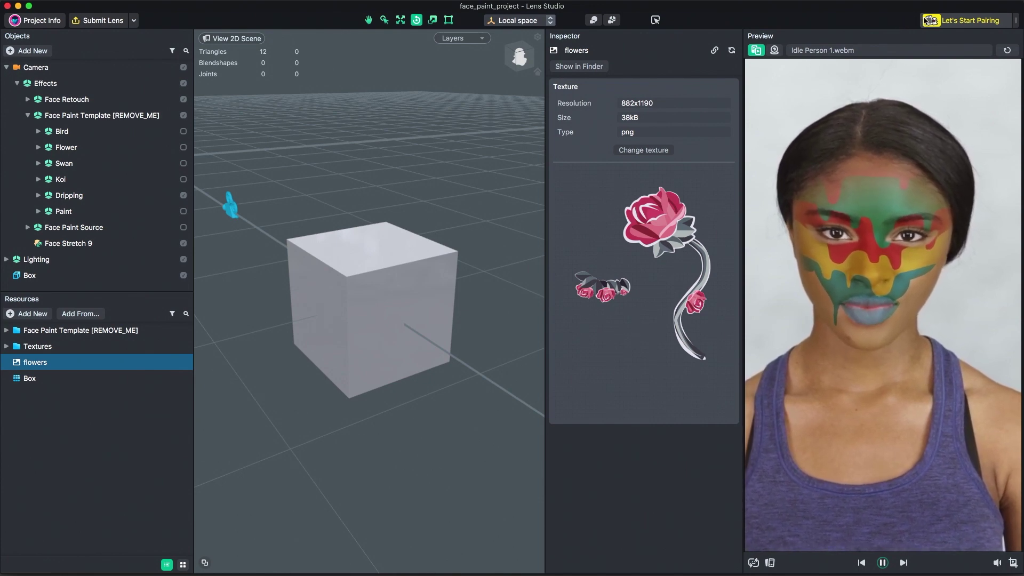
# Pair a phone via the Snapcode and push the face paint lens to it
pyautogui.click(953, 22)
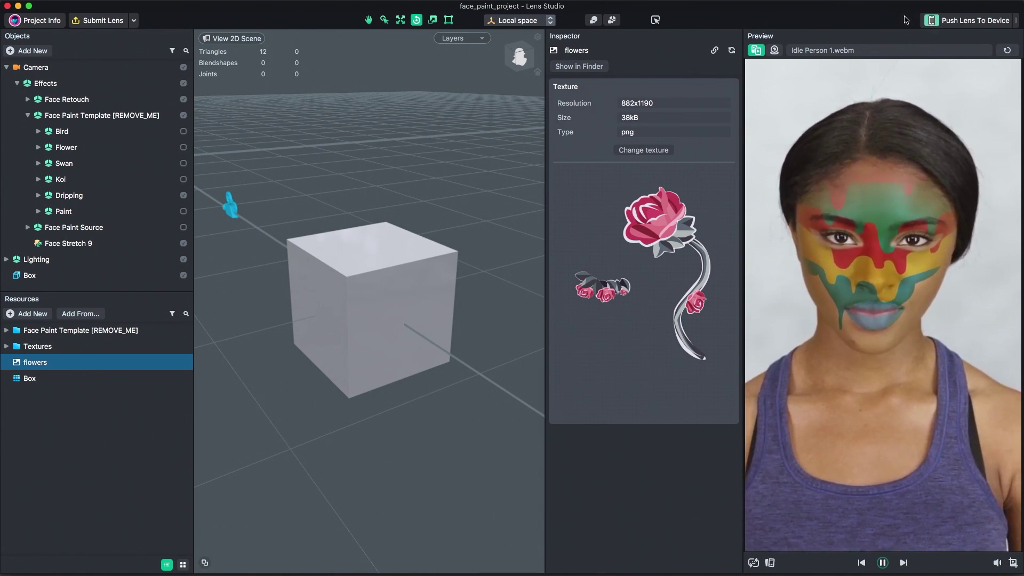
pyautogui.click(956, 23)
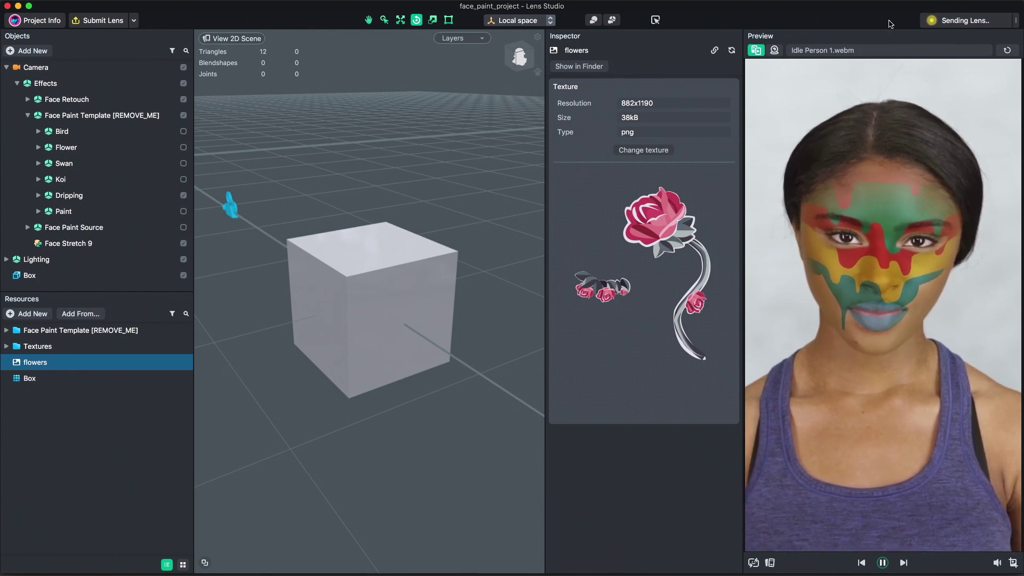
# Add a Script component to the Box object and assign it a newly created Script resource
pyautogui.click(372, 436)
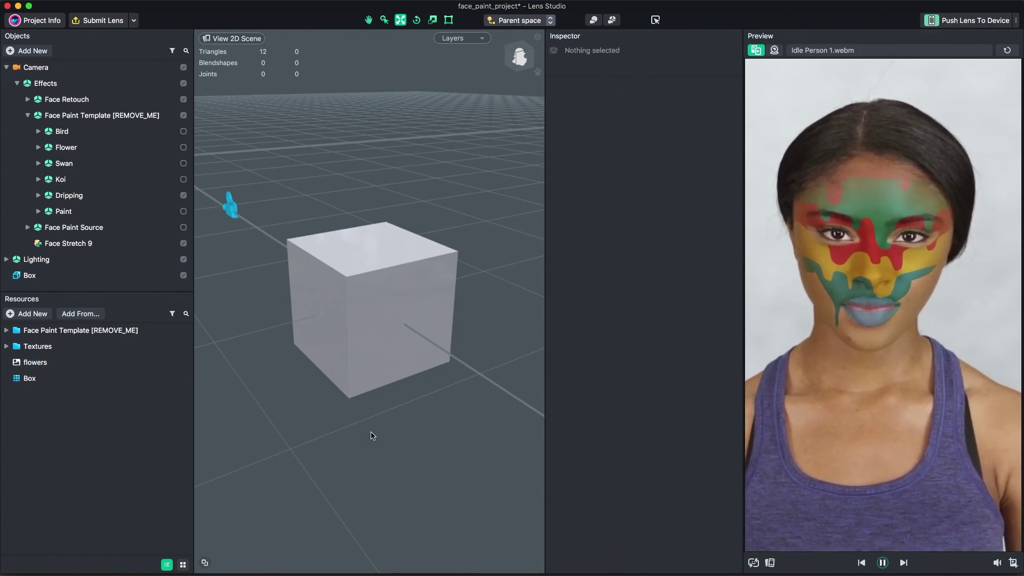
pyautogui.click(132, 277)
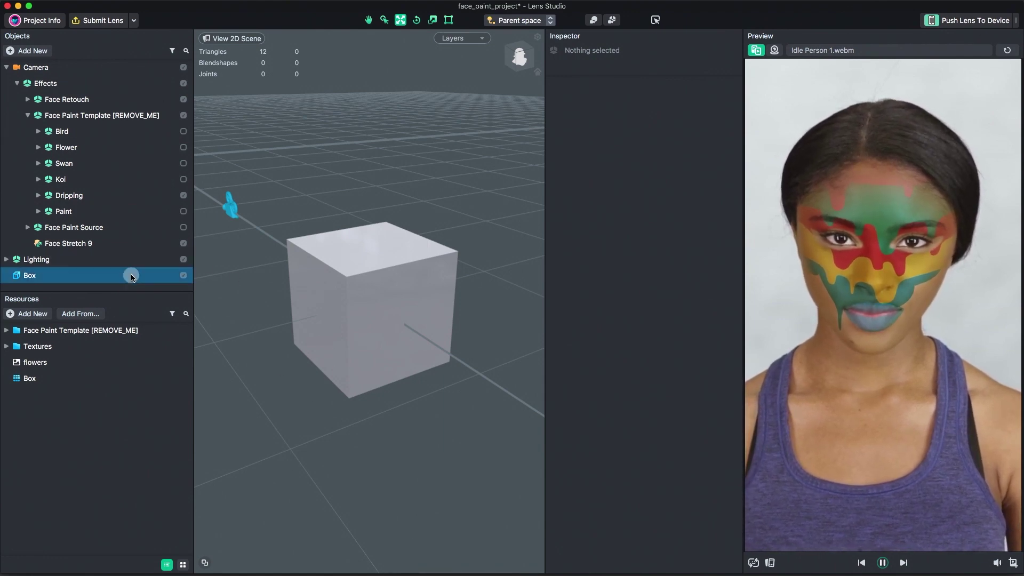
pyautogui.click(658, 562)
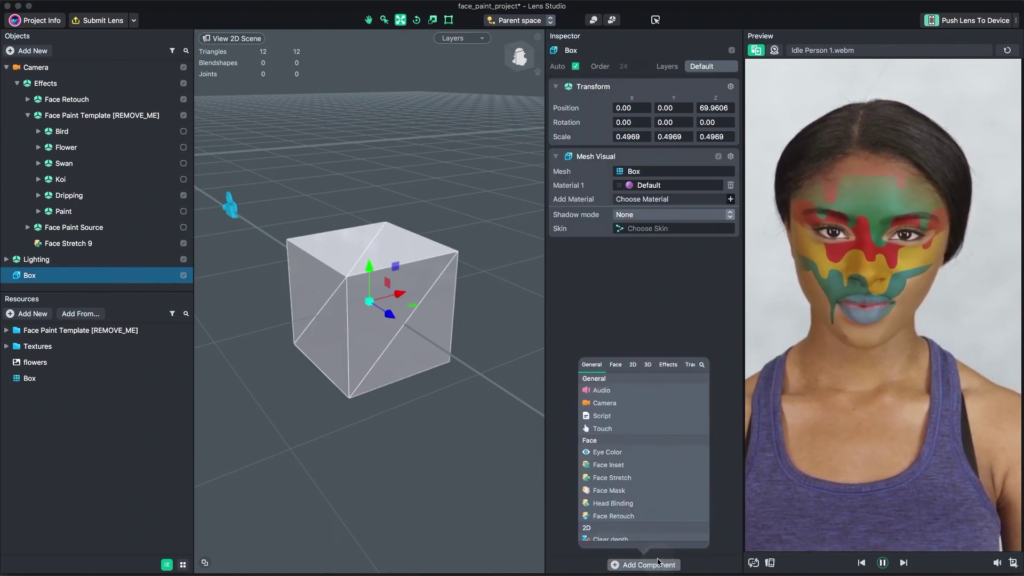
pyautogui.click(610, 415)
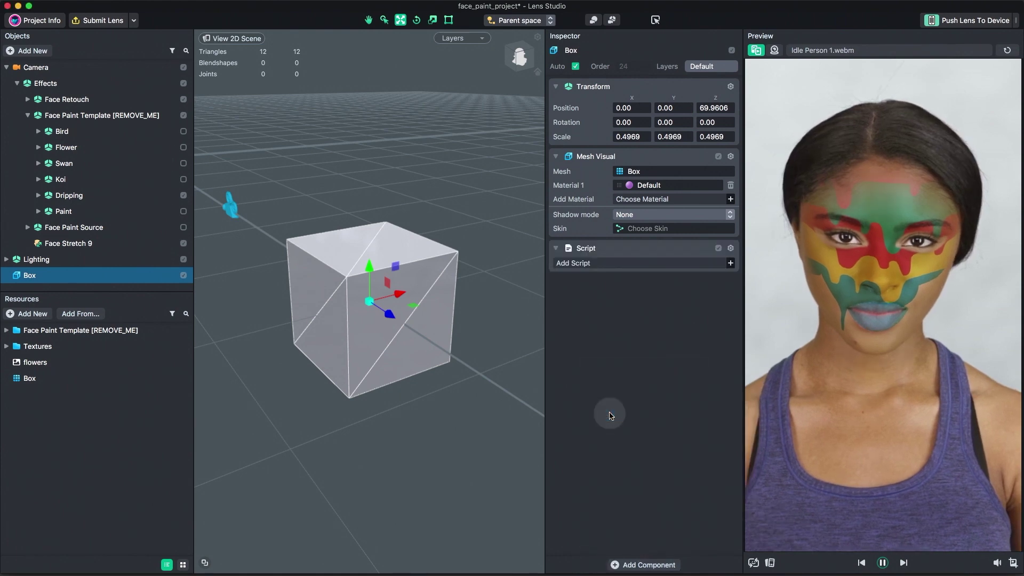
pyautogui.click(577, 263)
pyautogui.click(390, 155)
pyautogui.click(362, 202)
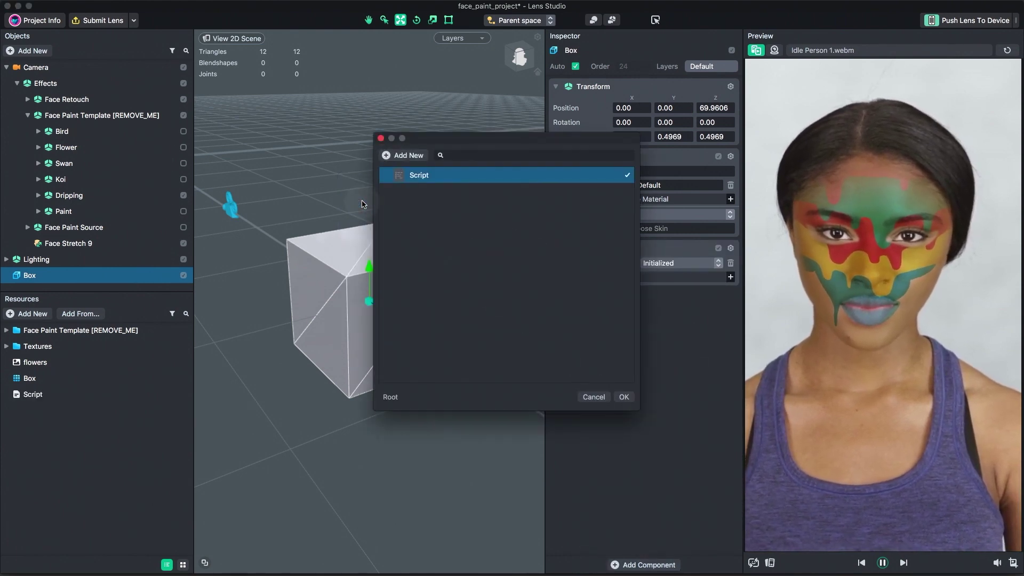
pyautogui.doubleClick(412, 180)
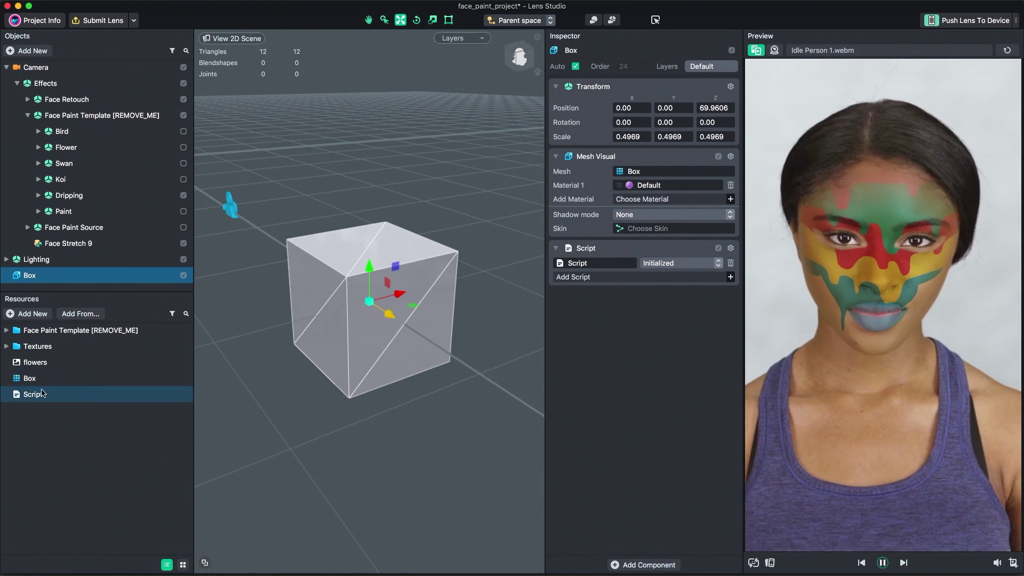
# Write print( "hello world" ); in the Script resource, then clear the selection
pyautogui.click(37, 394)
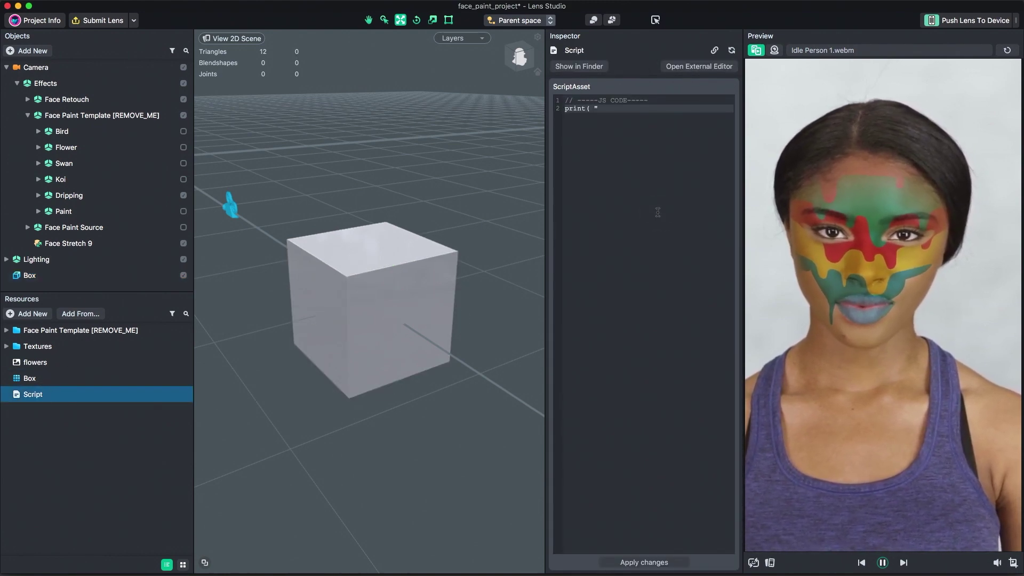
pyautogui.write('" );')
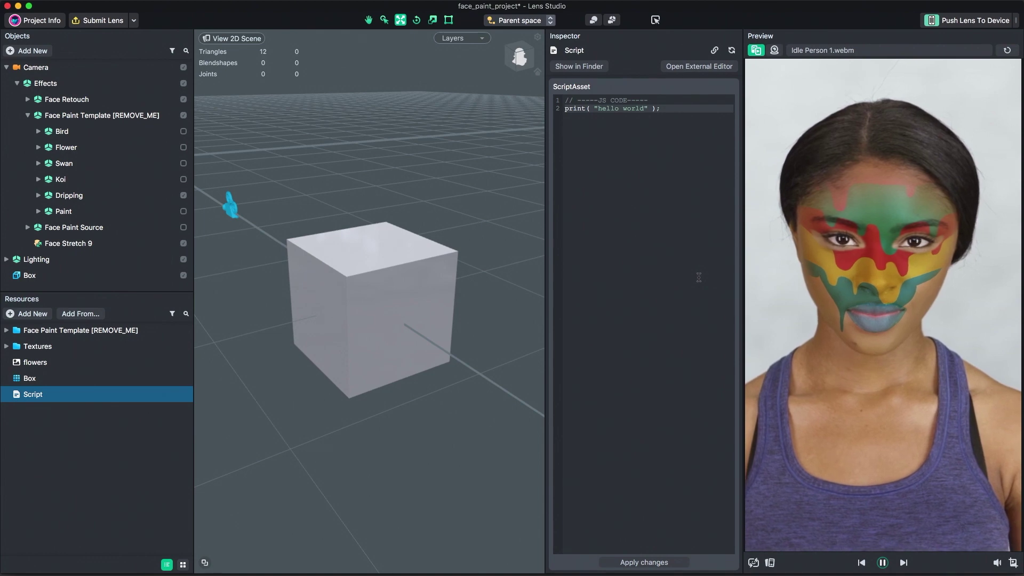
pyautogui.click(536, 244)
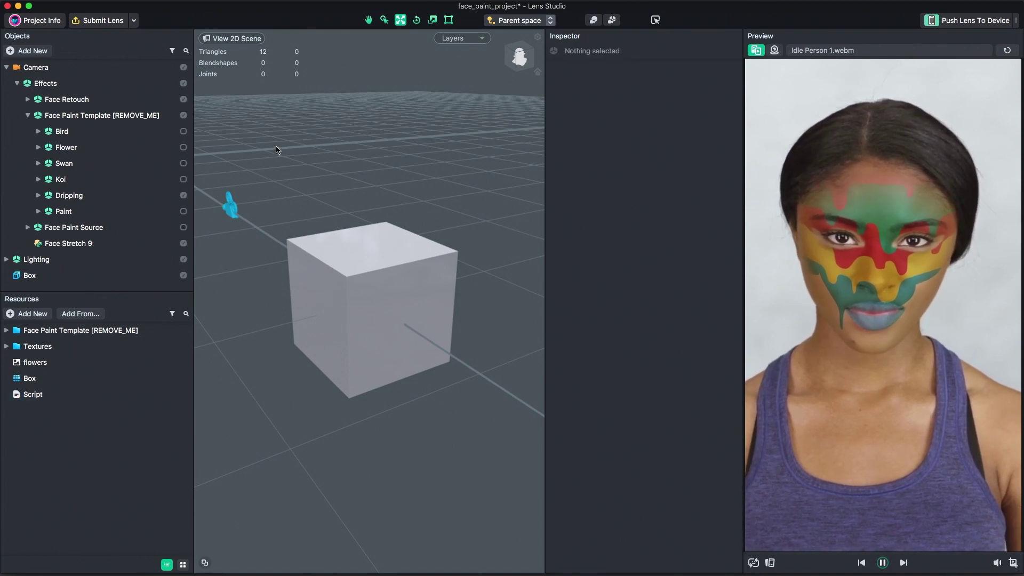
# Apply Project Info with Lens Works On set to Both Cameras and Hint None, then start Submit Lens
pyautogui.click(42, 23)
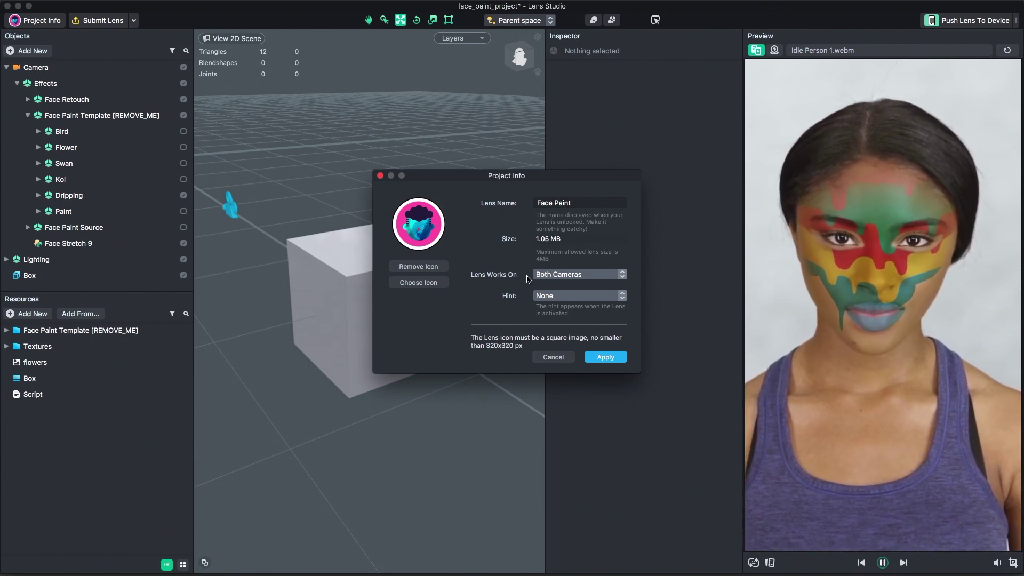
pyautogui.click(544, 274)
pyautogui.click(547, 276)
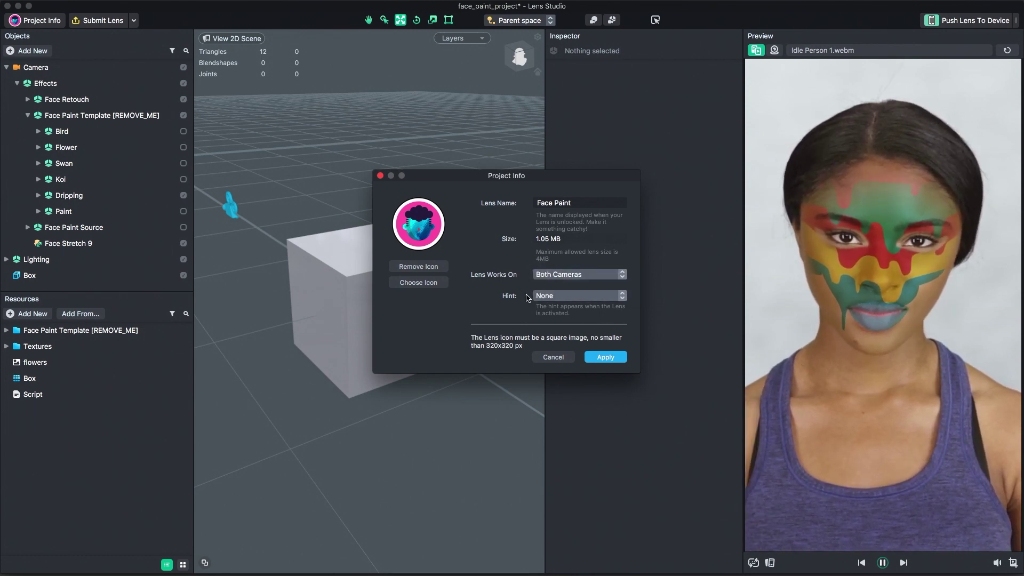
pyautogui.click(539, 296)
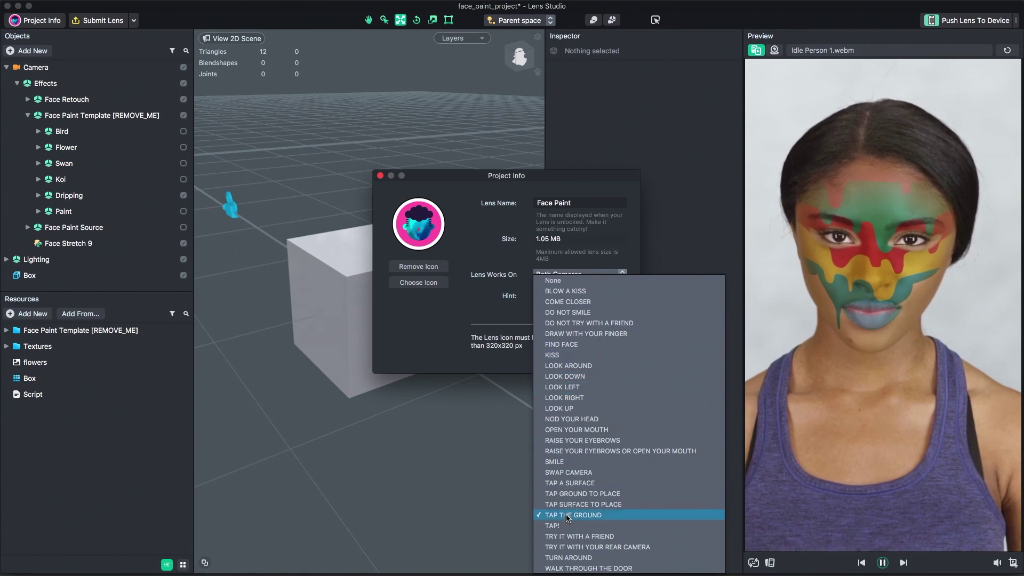
pyautogui.click(526, 303)
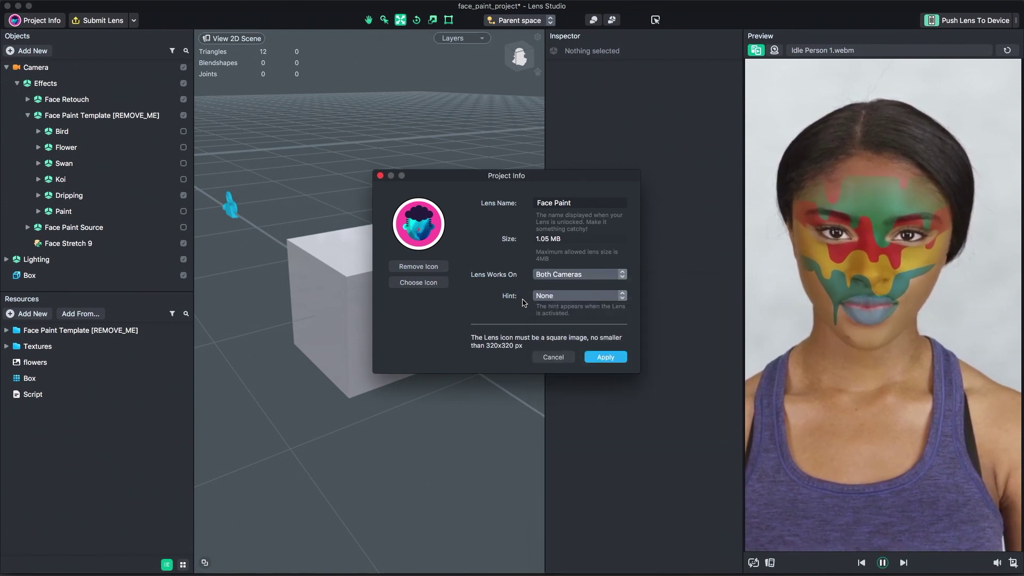
pyautogui.click(595, 356)
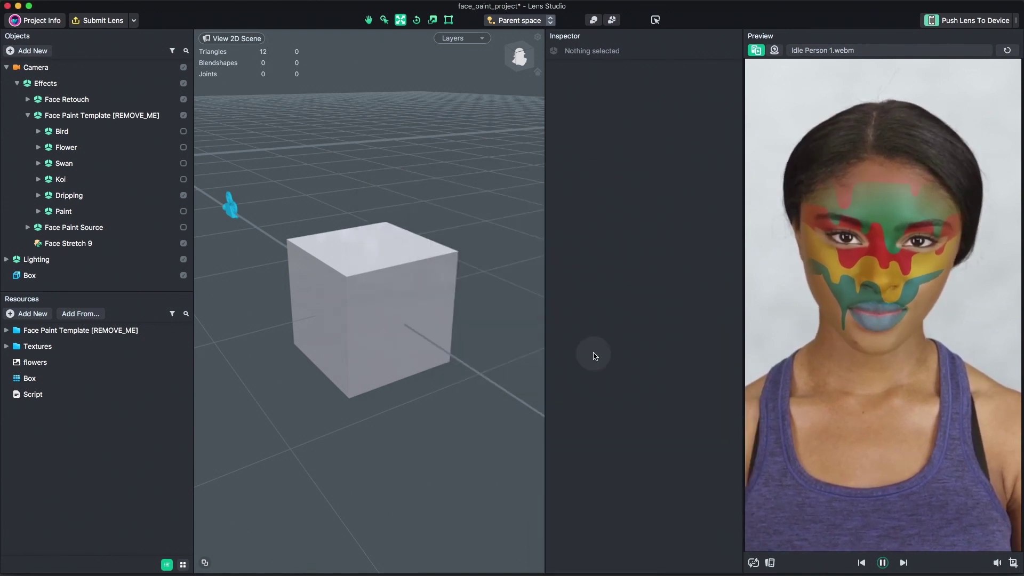
pyautogui.click(92, 22)
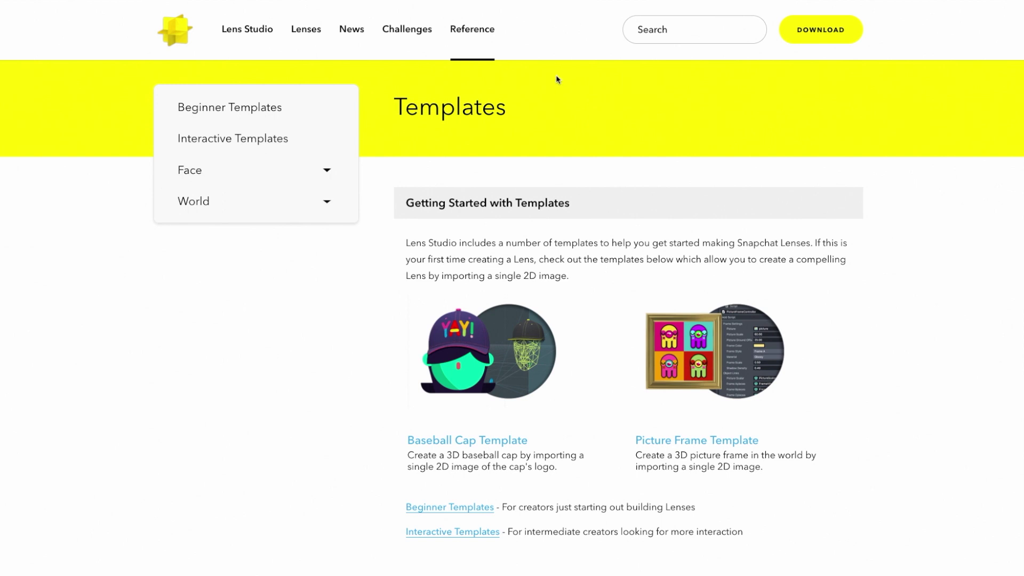
pyautogui.moveTo(491, 38)
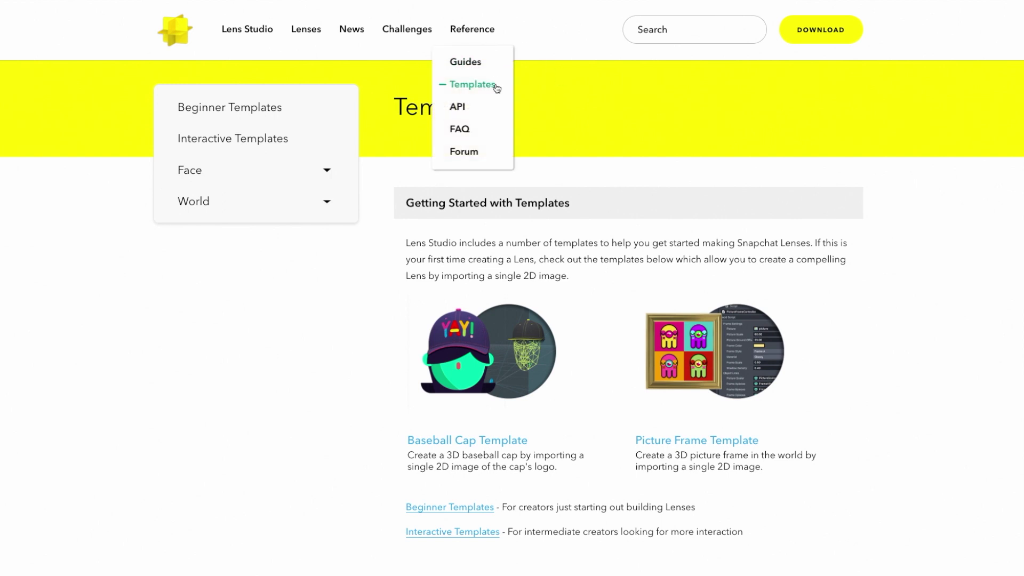
# Scroll through the Templates reference page, past Baseball Cap and Picture Frame
pyautogui.click(557, 94)
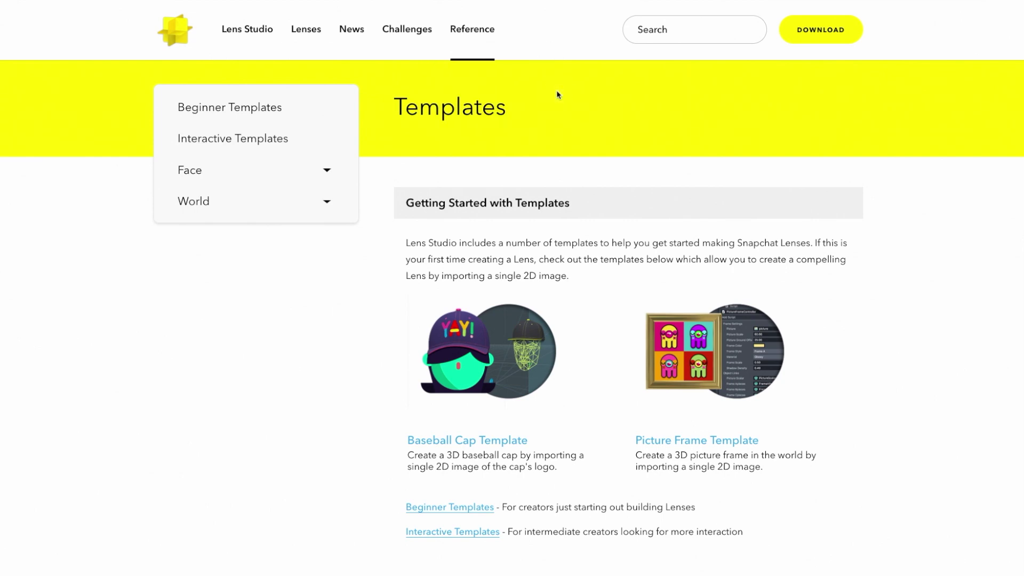
pyautogui.scroll(-10, 557, 95)
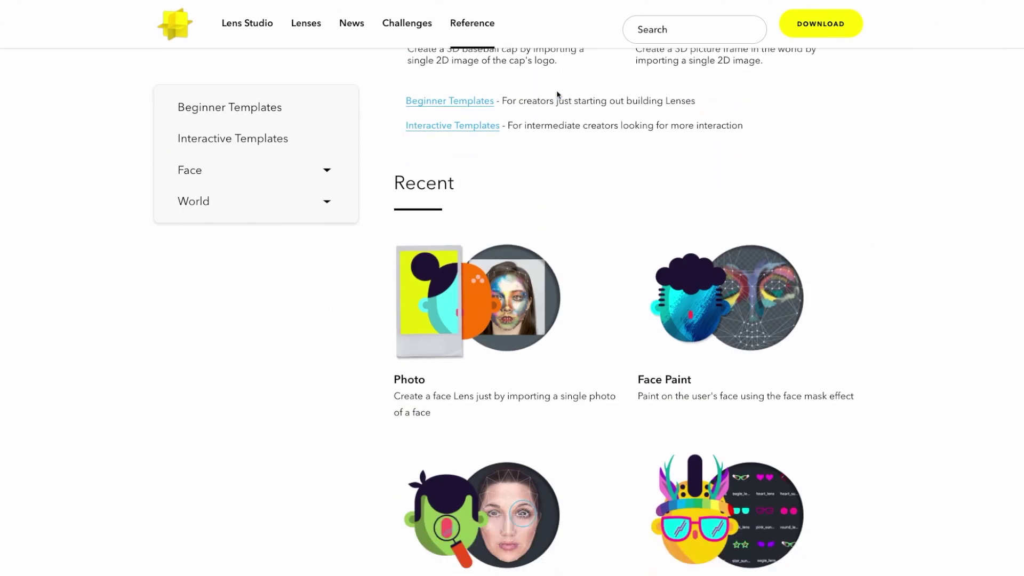
pyautogui.scroll(-4, 557, 94)
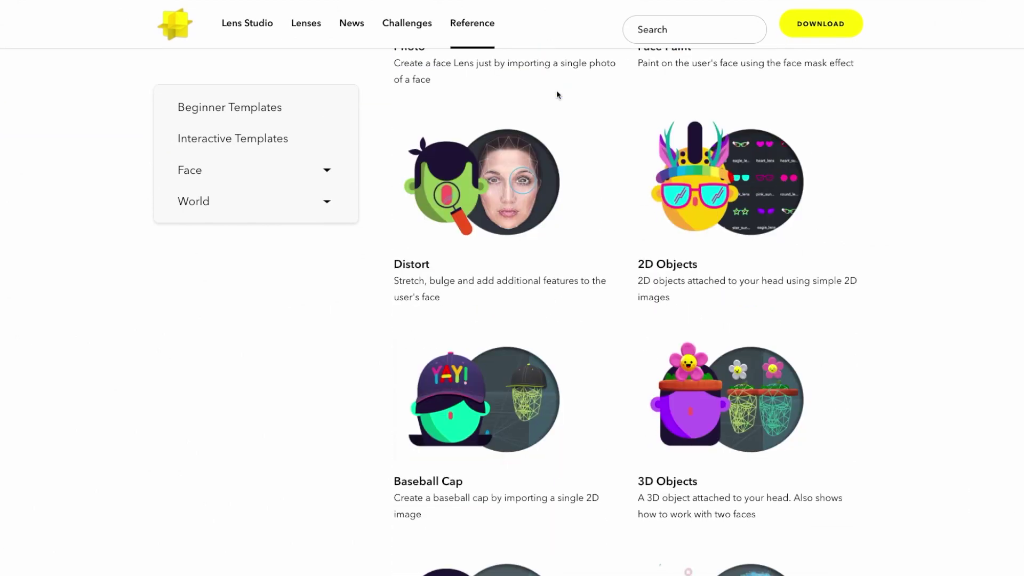
pyautogui.scroll(-3, 558, 95)
pyautogui.scroll(-5, 558, 101)
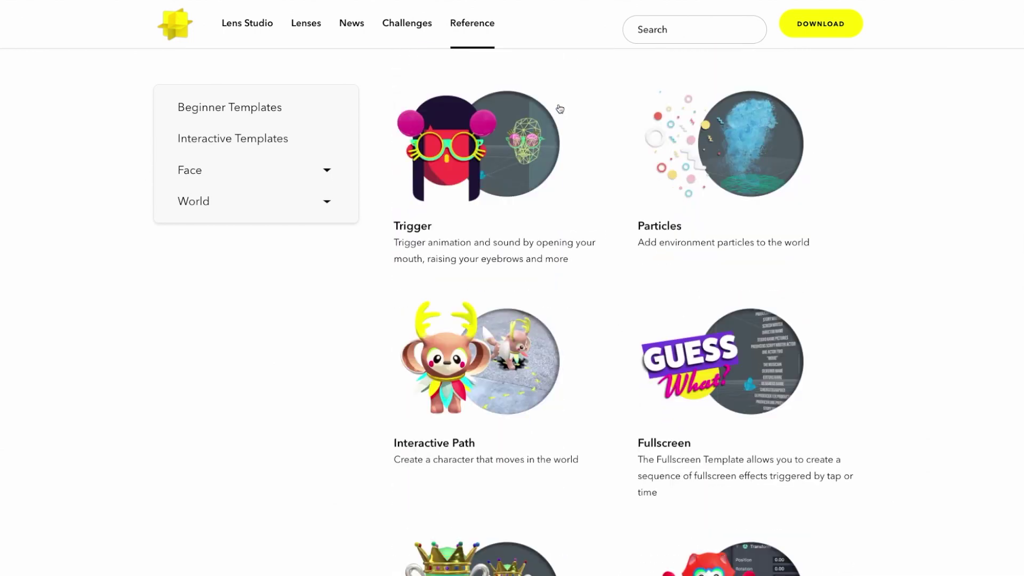
pyautogui.scroll(-3, 560, 109)
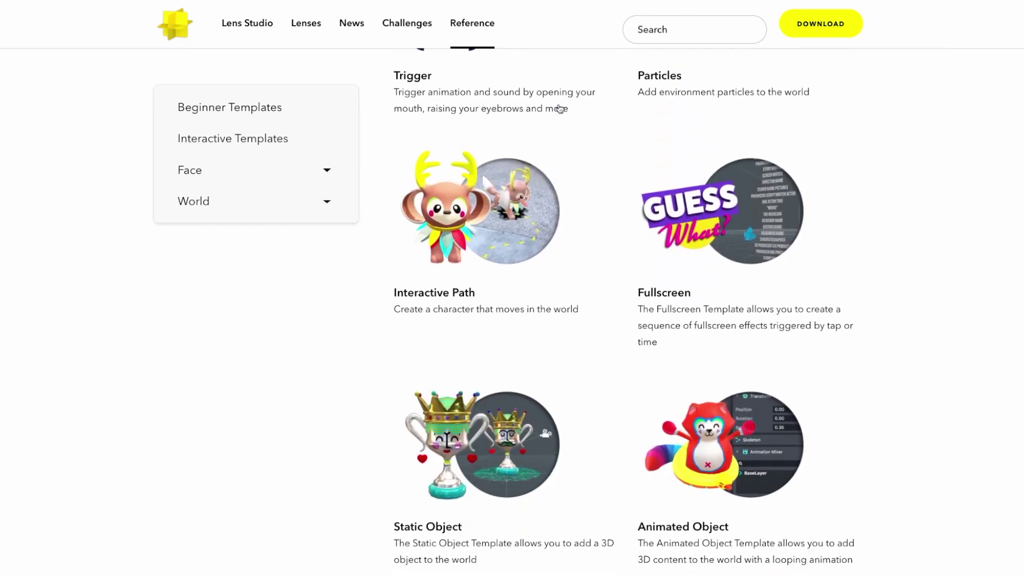
# Browse the Reference > Guides page, then go to Reference > API
pyautogui.moveTo(479, 36)
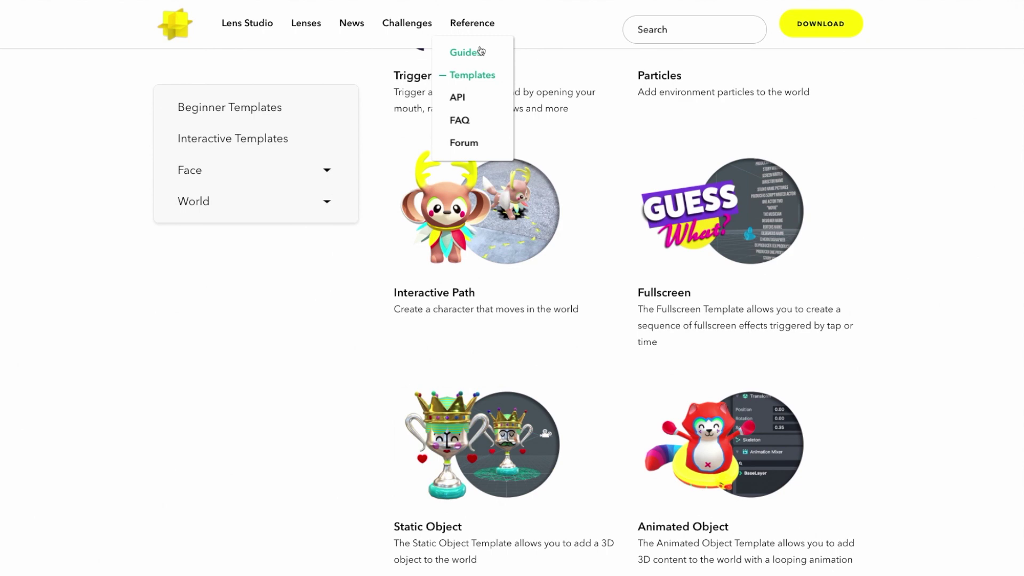
pyautogui.click(480, 51)
pyautogui.scroll(-2, 635, 169)
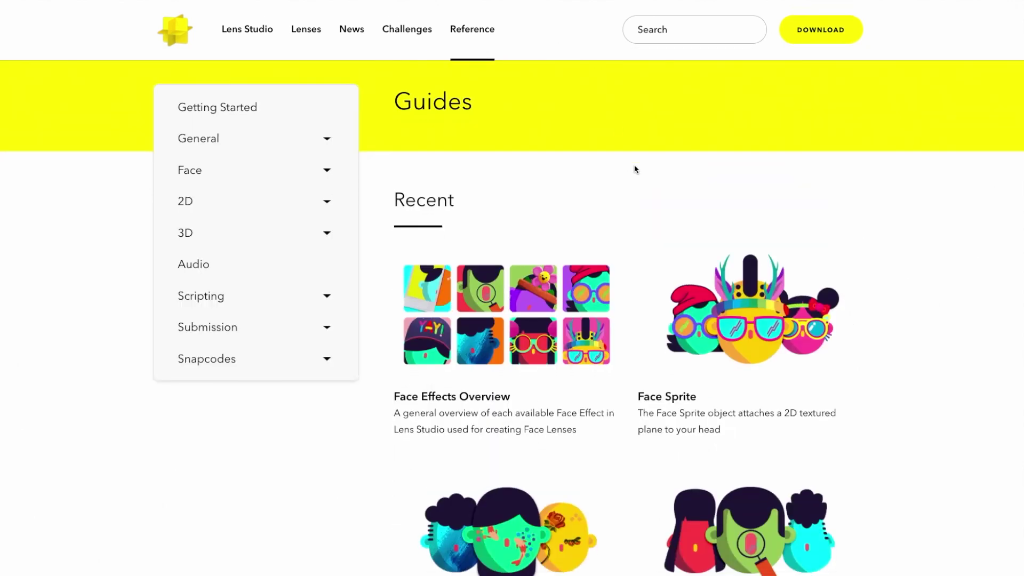
pyautogui.scroll(-4, 635, 169)
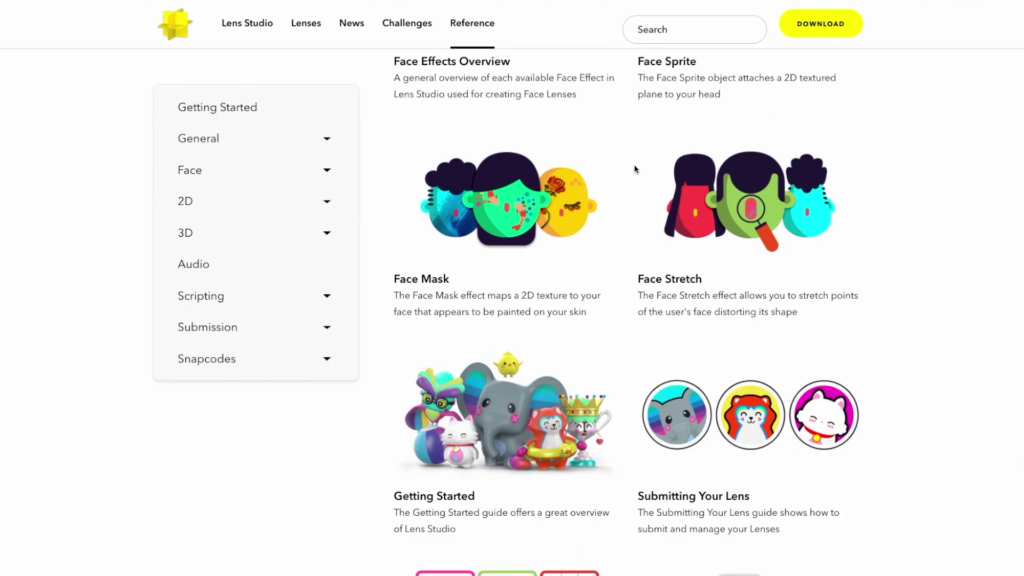
pyautogui.scroll(-4, 634, 169)
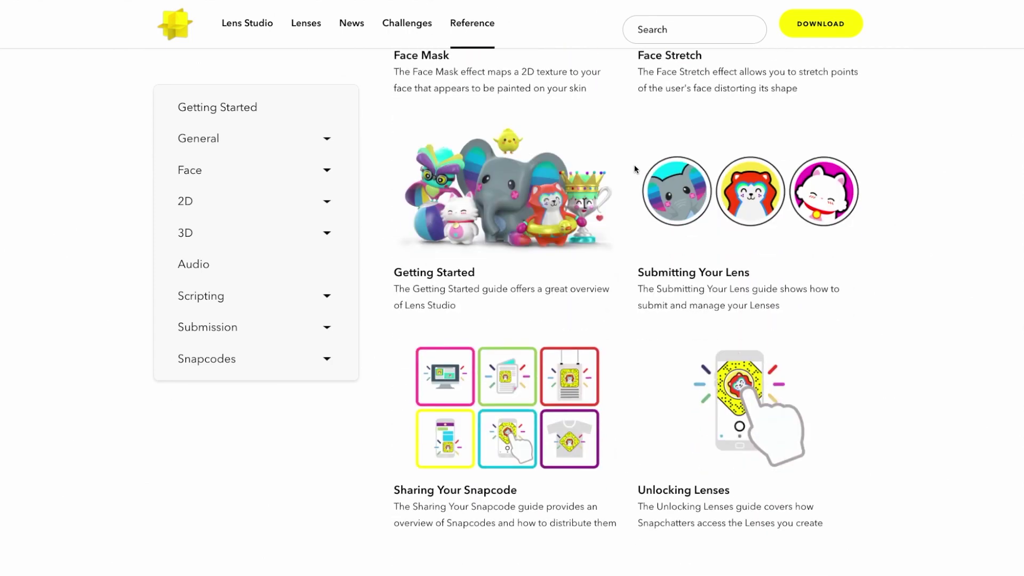
pyautogui.scroll(-4, 634, 169)
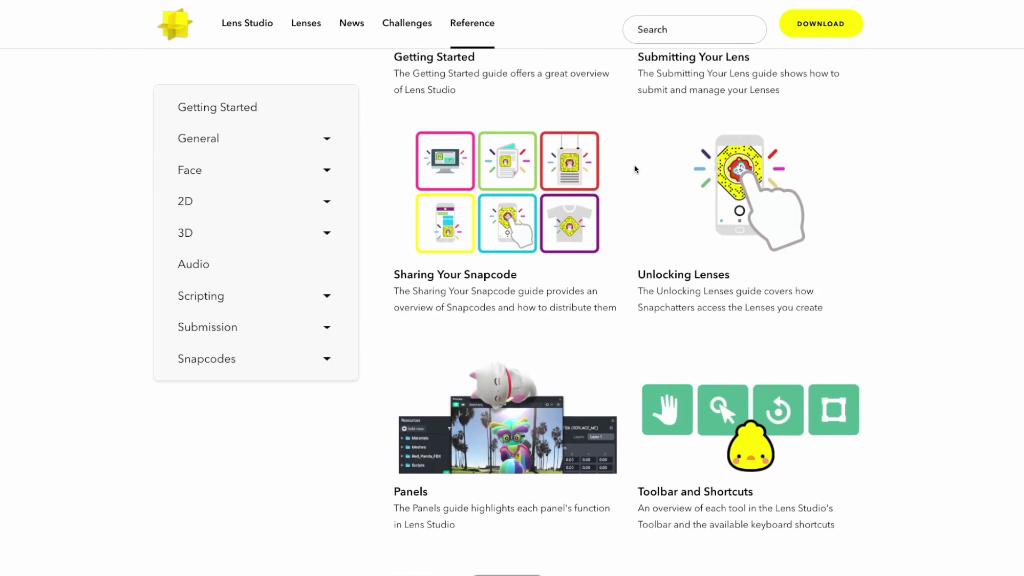
pyautogui.scroll(-5, 635, 169)
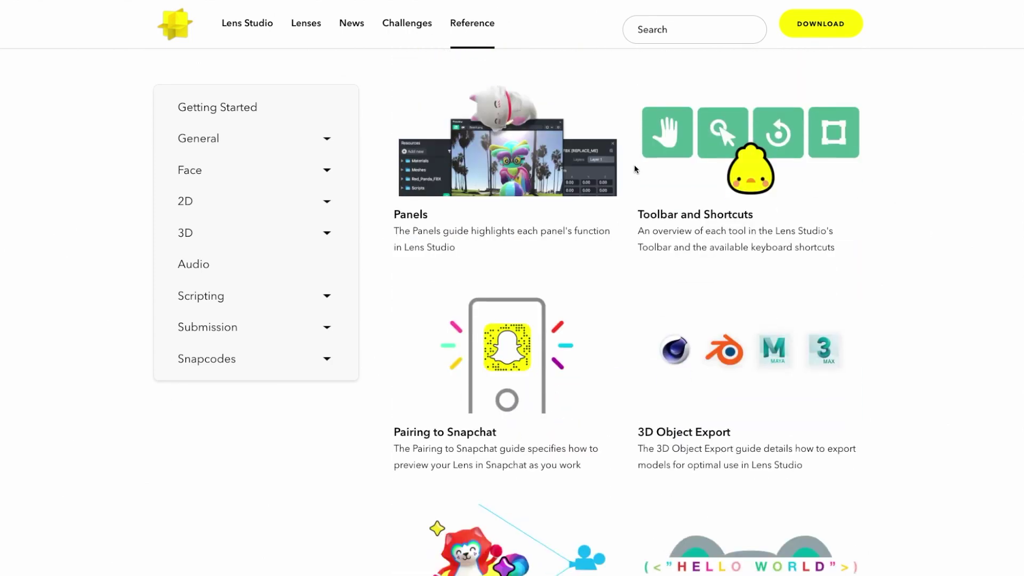
pyautogui.scroll(-3, 634, 169)
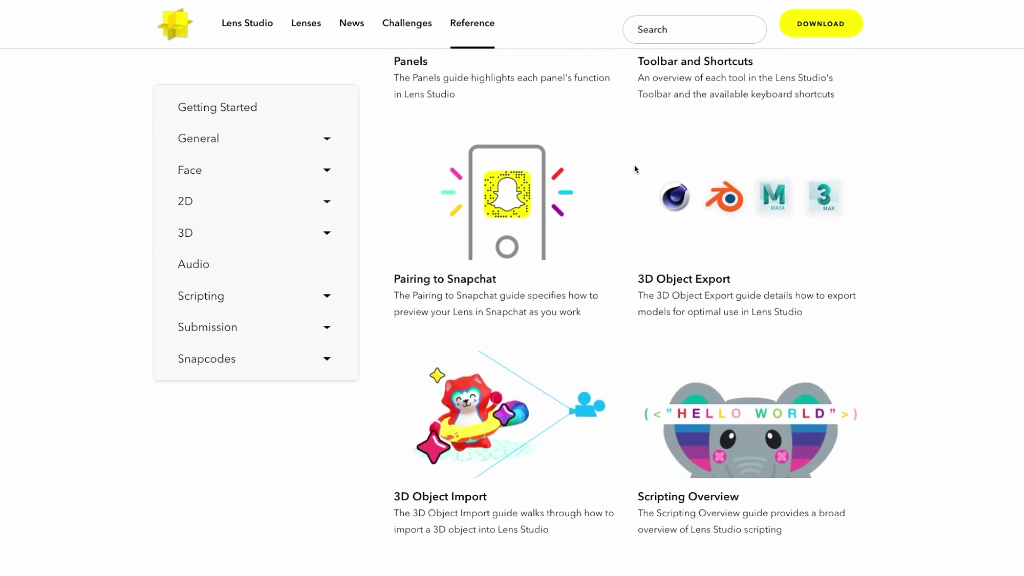
pyautogui.moveTo(483, 26)
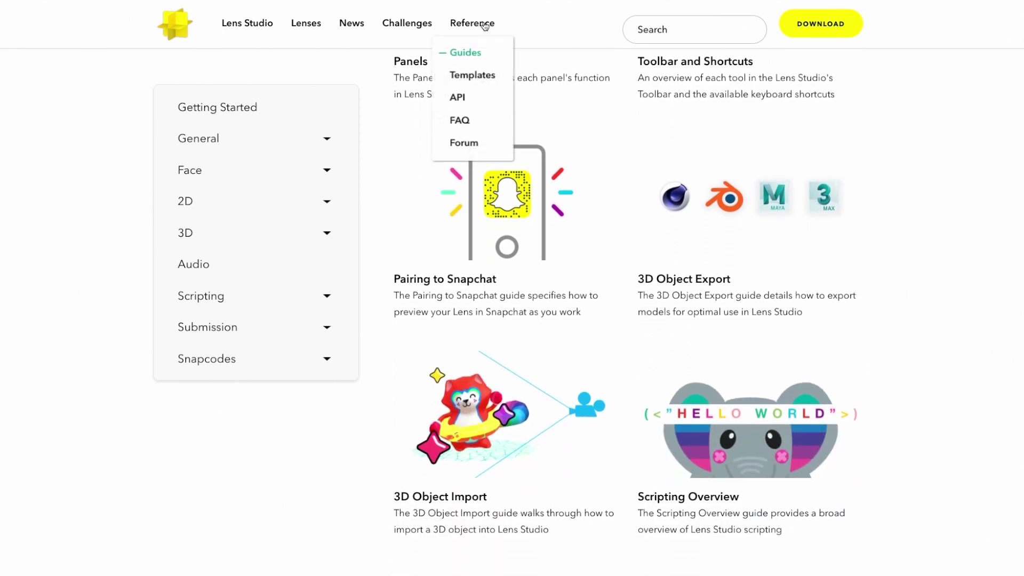
pyautogui.click(485, 97)
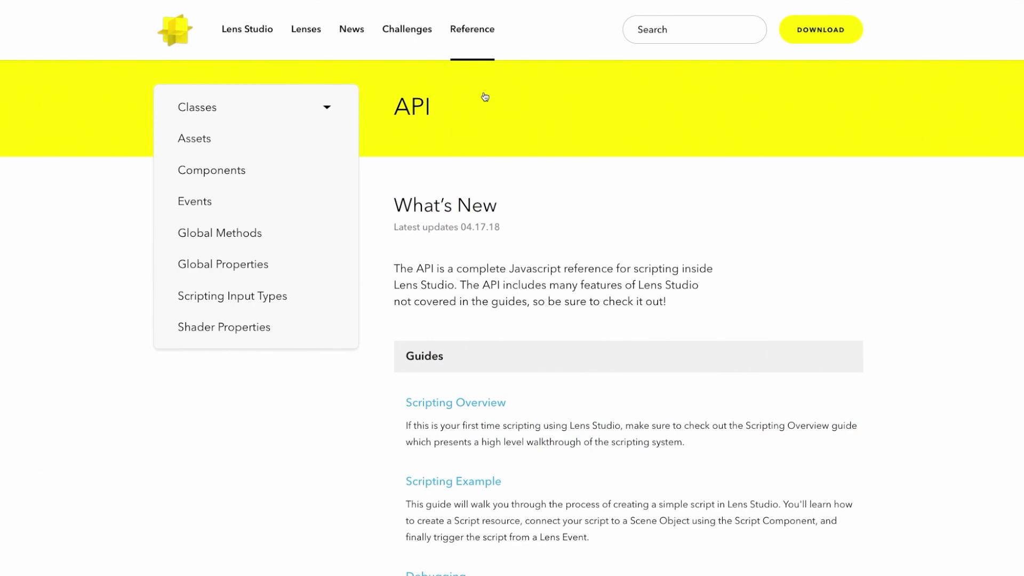
# Read the SceneObject class reference from the API page, then go to Reference > FAQ
pyautogui.scroll(-5, 551, 130)
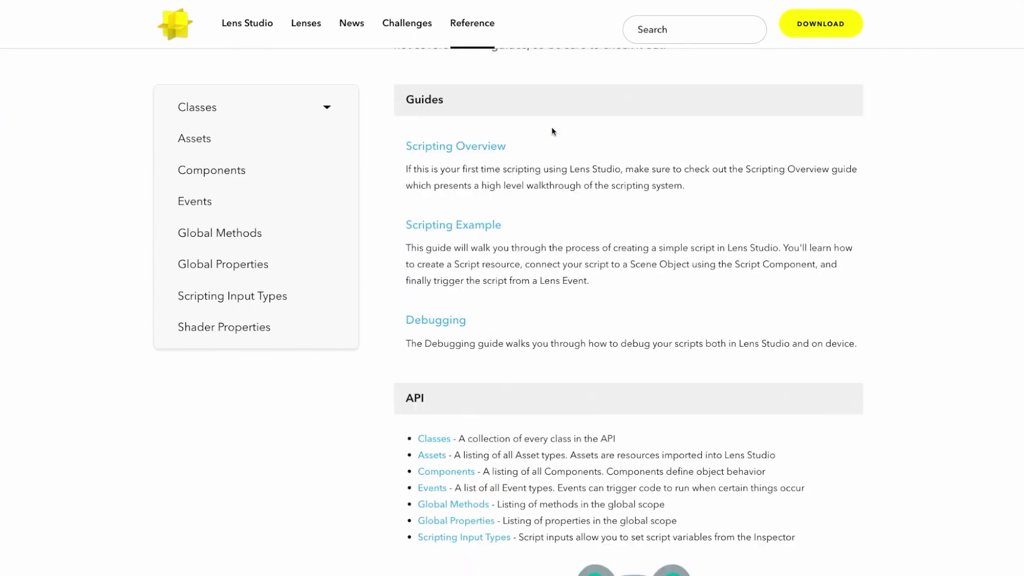
pyautogui.scroll(-4, 552, 132)
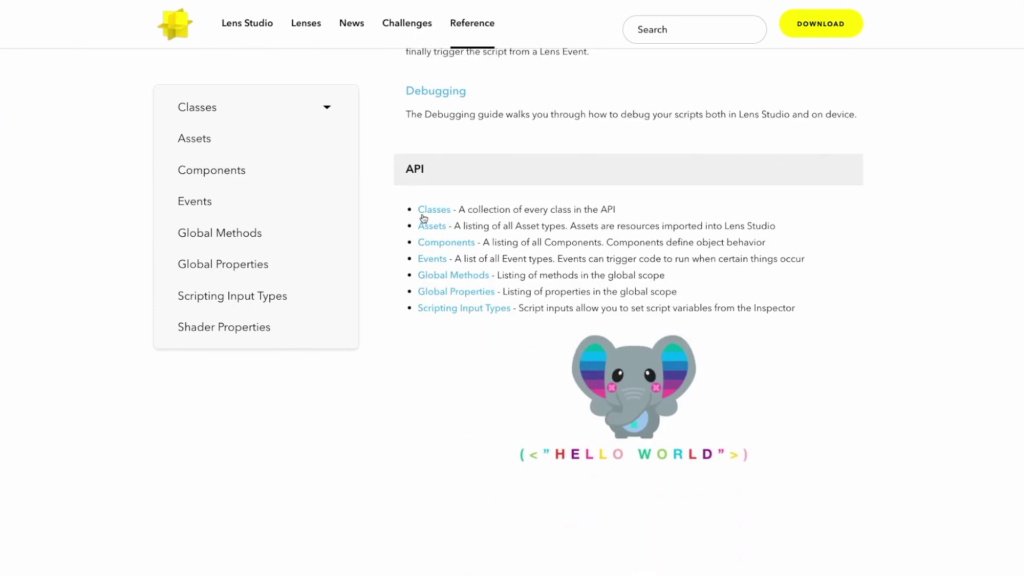
pyautogui.click(422, 212)
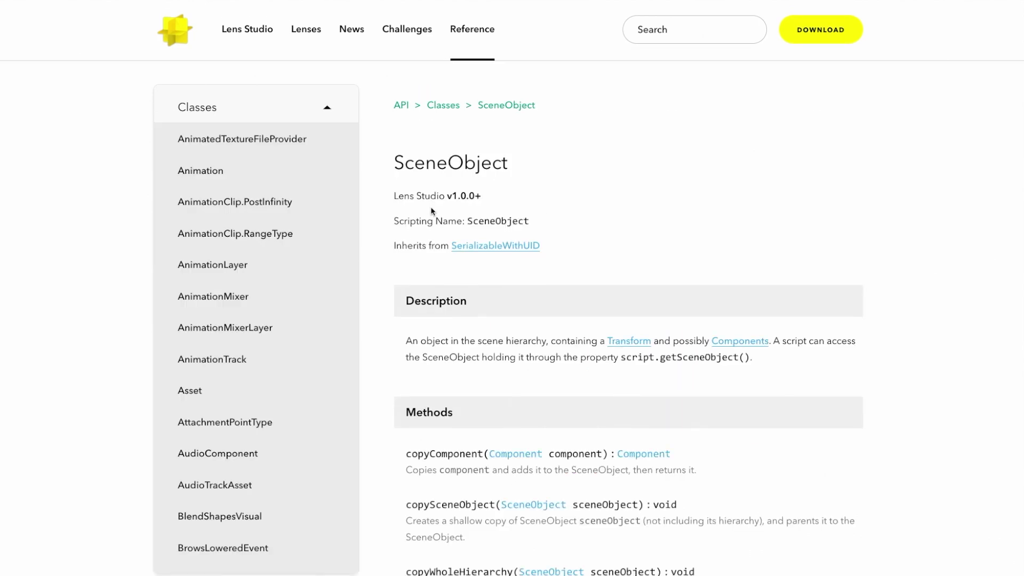
pyautogui.scroll(-3, 432, 209)
pyautogui.scroll(-3, 431, 211)
pyautogui.moveTo(472, 33)
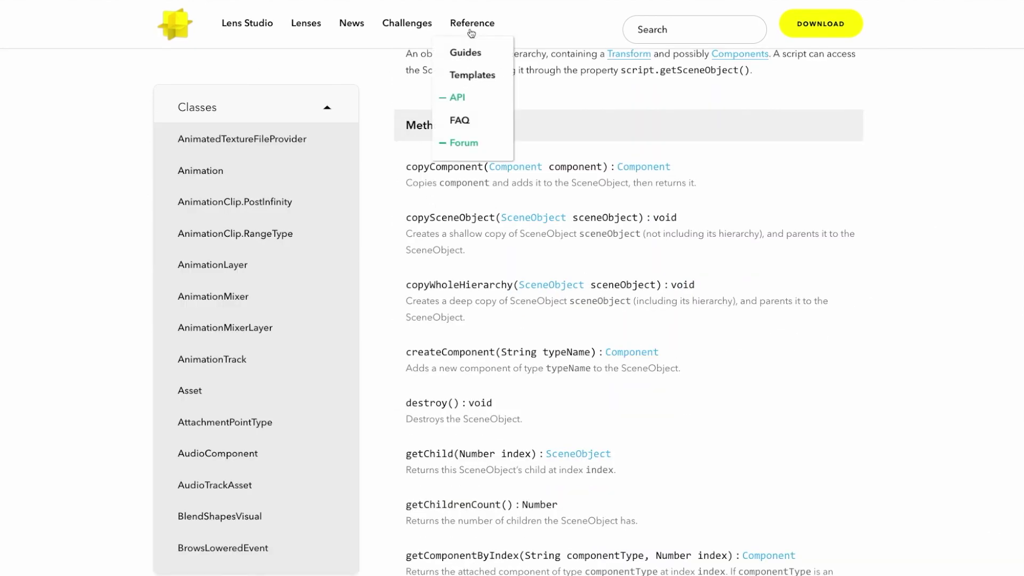
pyautogui.click(468, 123)
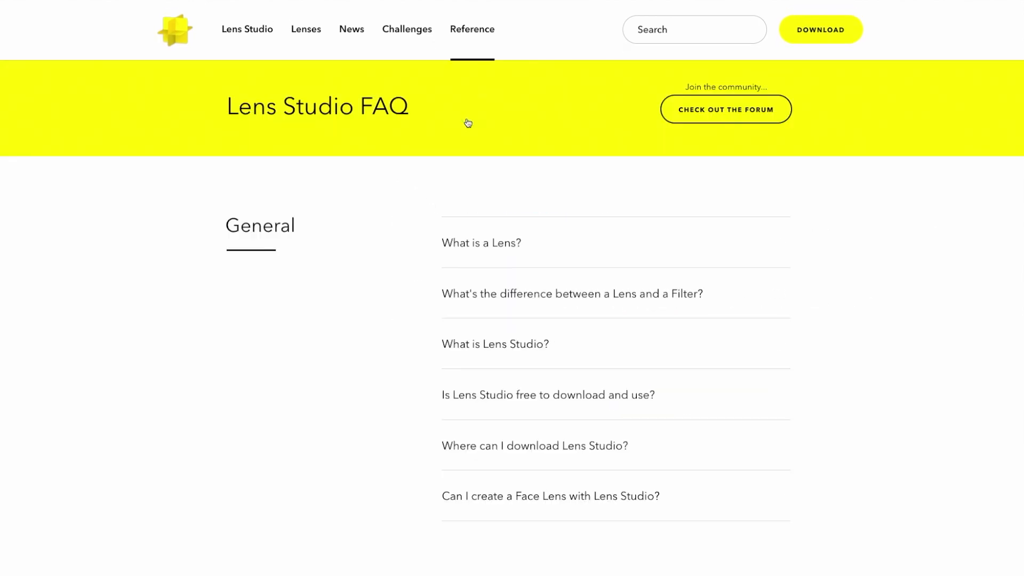